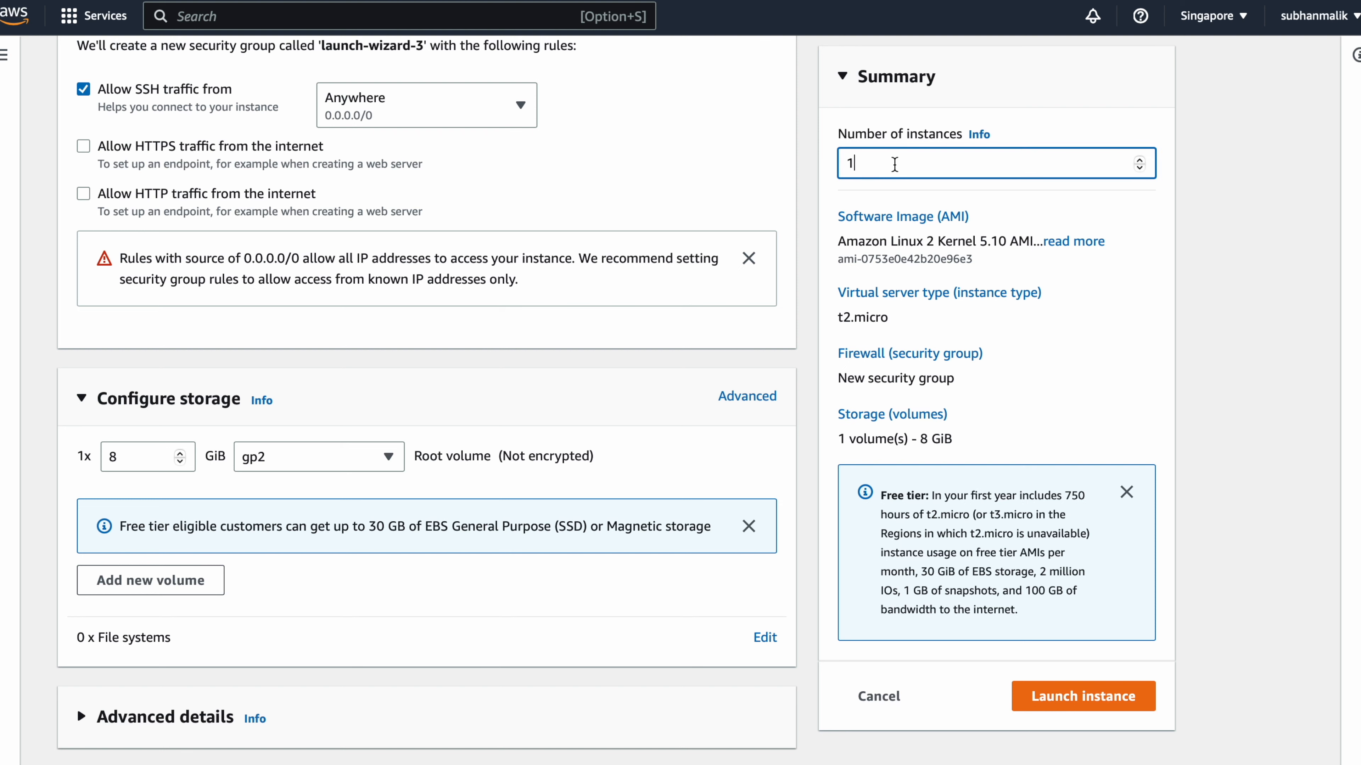
- Set the number of instances to 2 and launch them
key(BackSpace)
text(2)
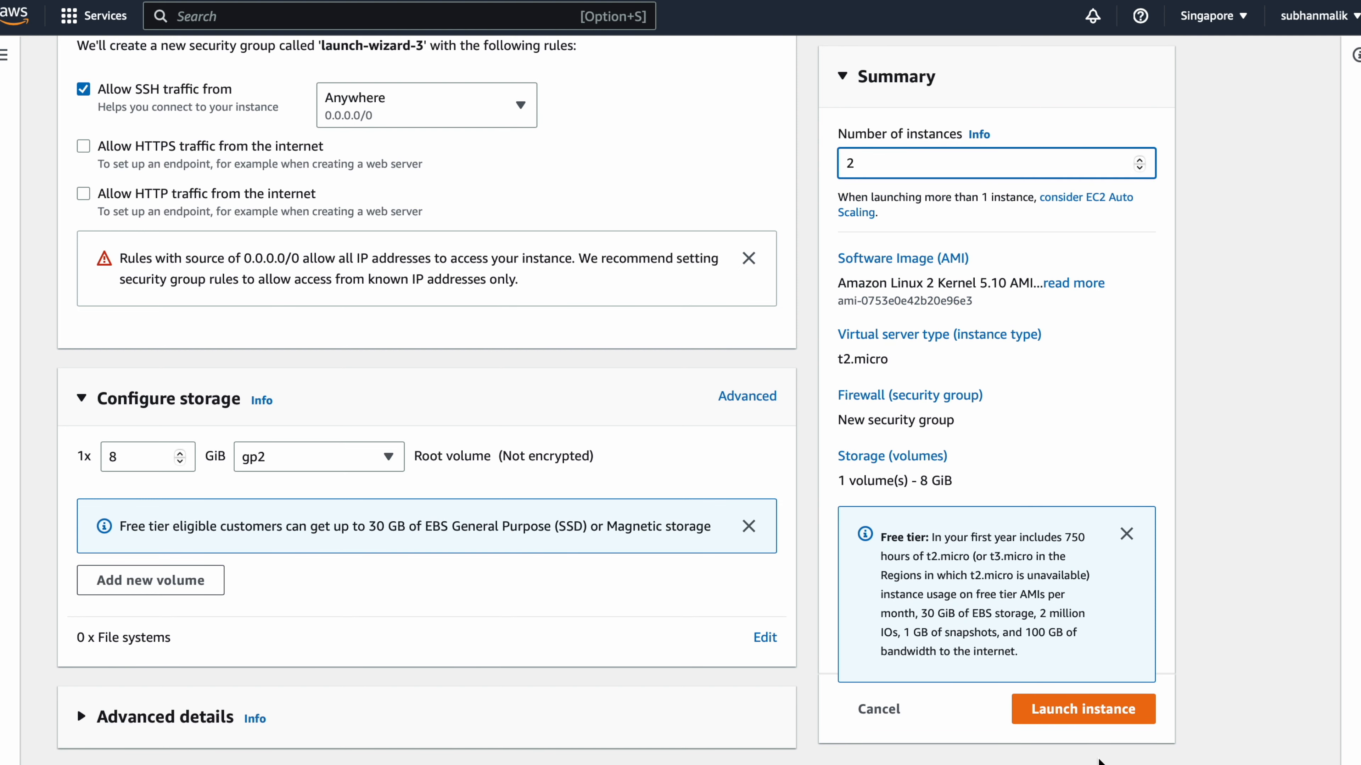
click(1083, 709)
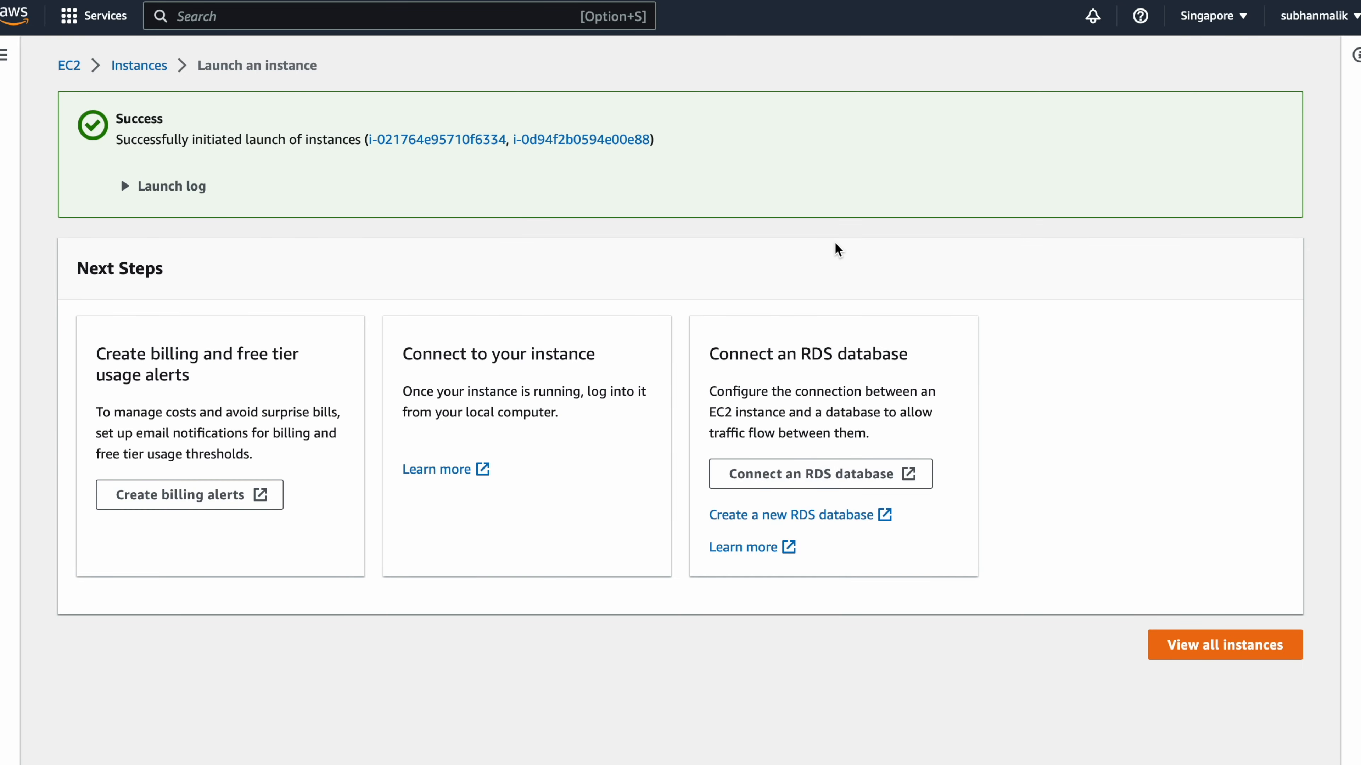
- Open the list of EC2 network interfaces
click(12, 38)
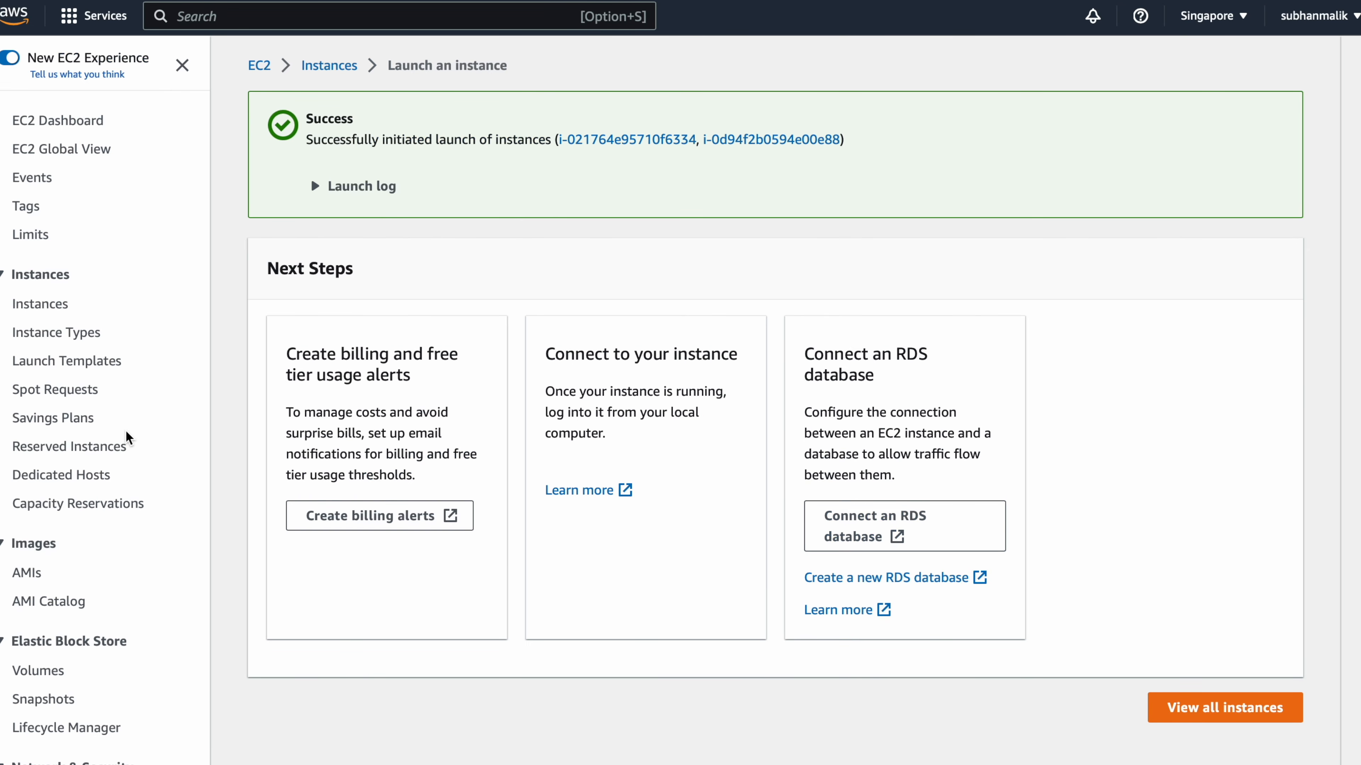
right_click(110, 341)
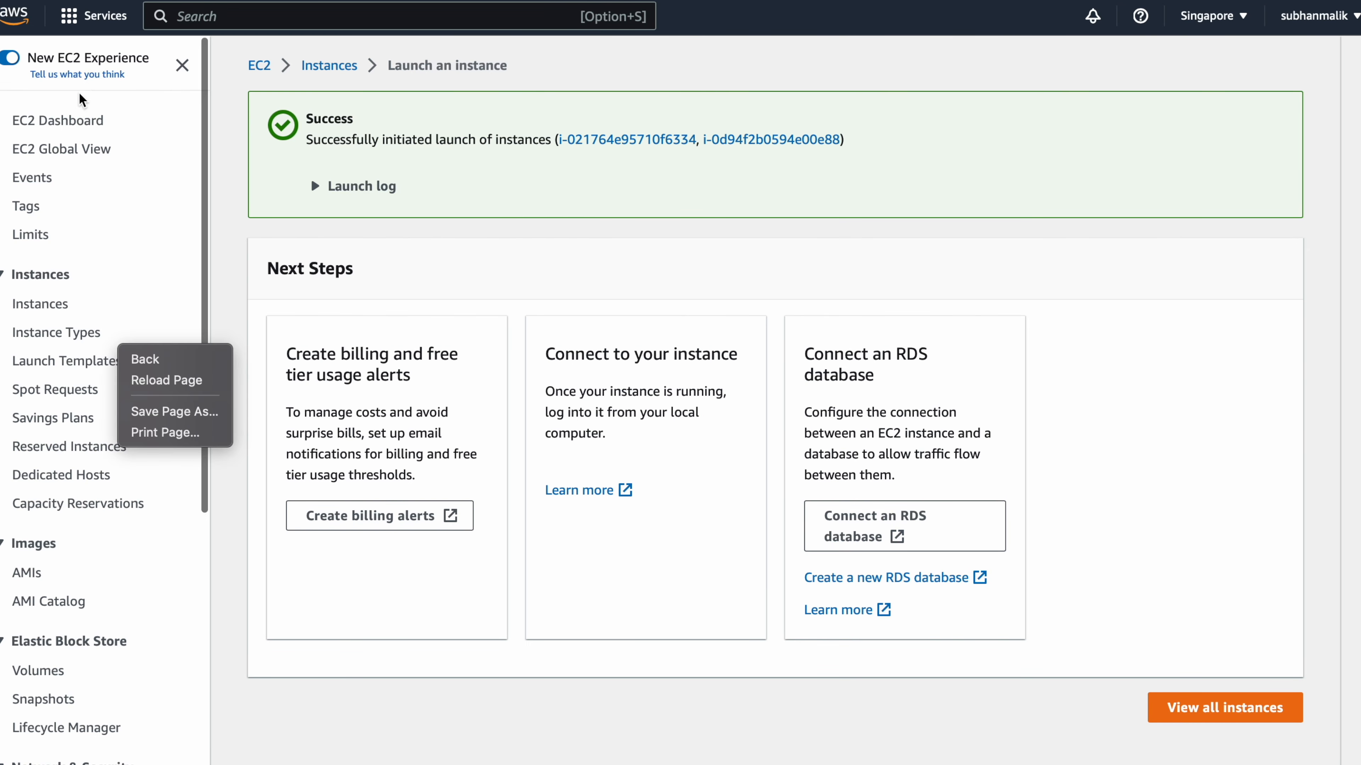
click(67, 122)
scroll(94, 217, down, 5)
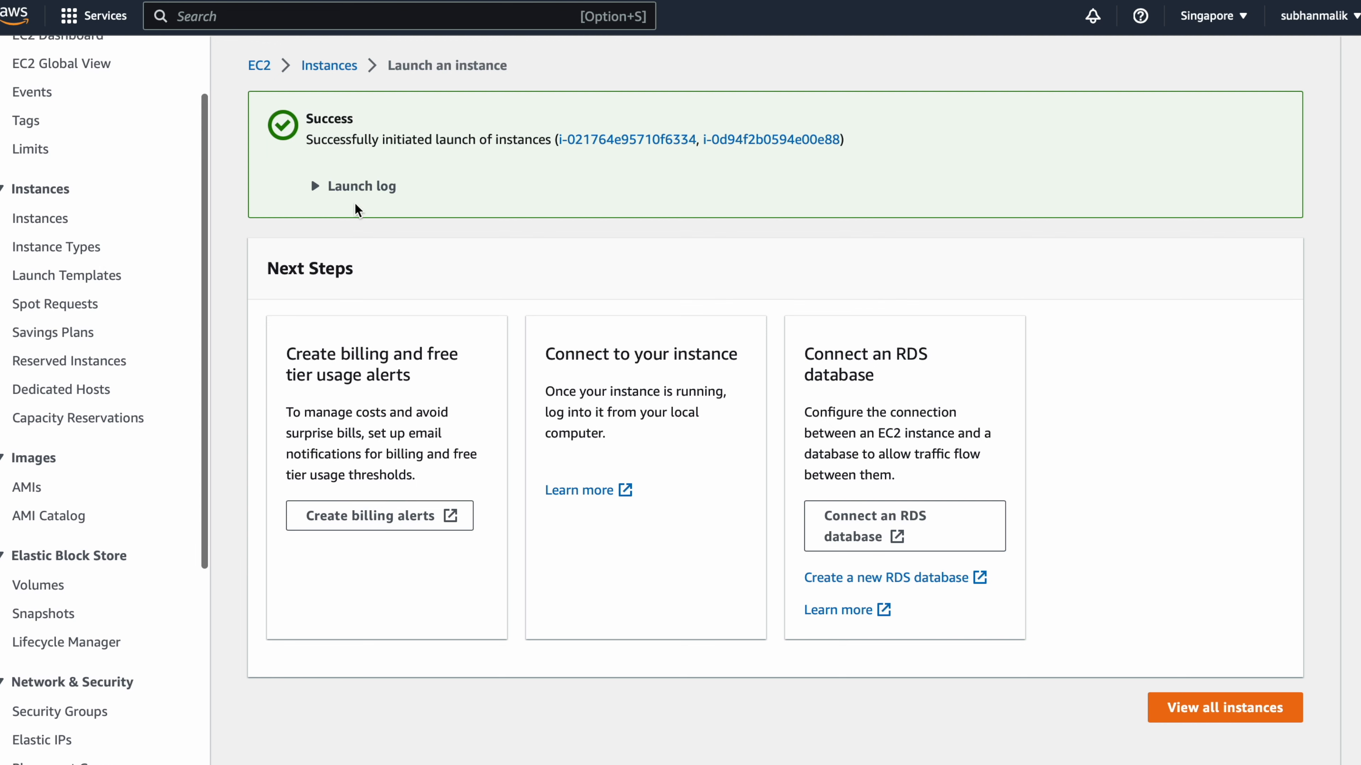
scroll(92, 439, down, 3)
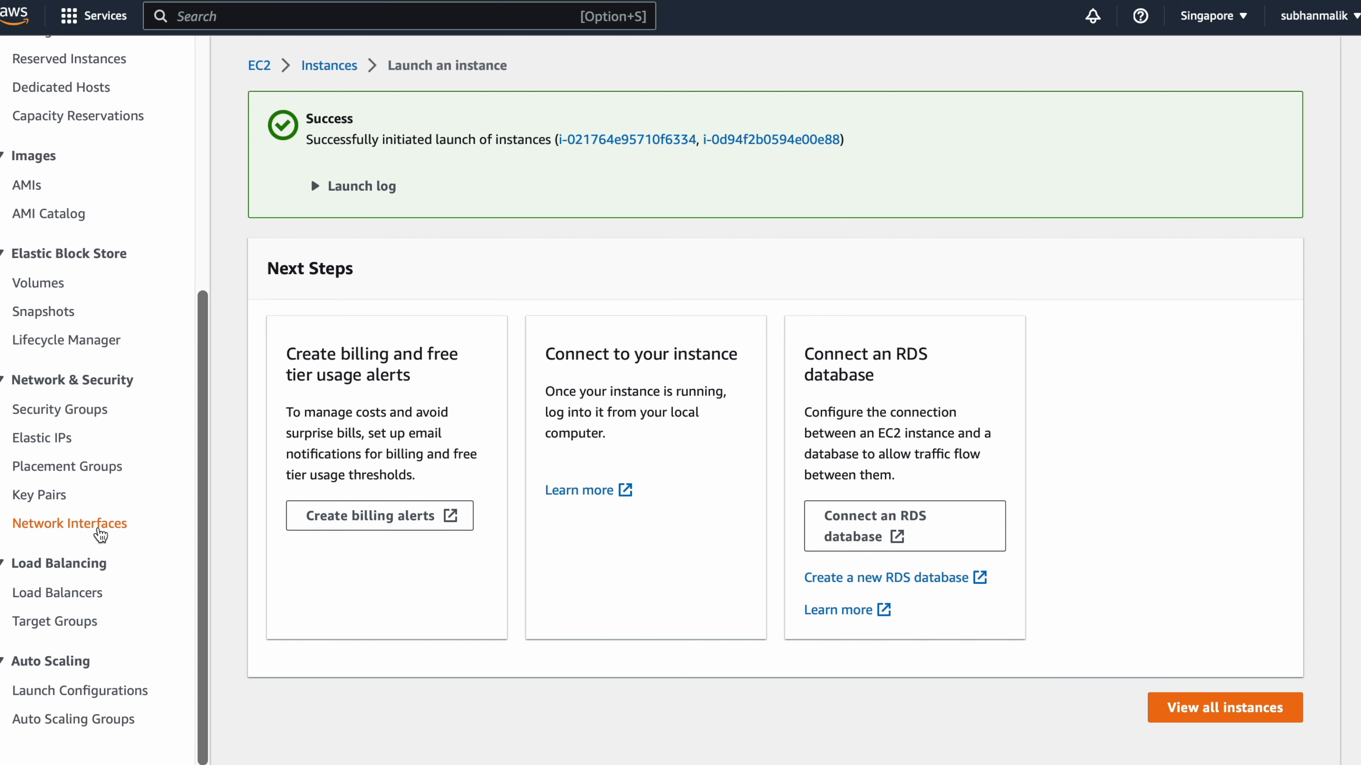
click(98, 529)
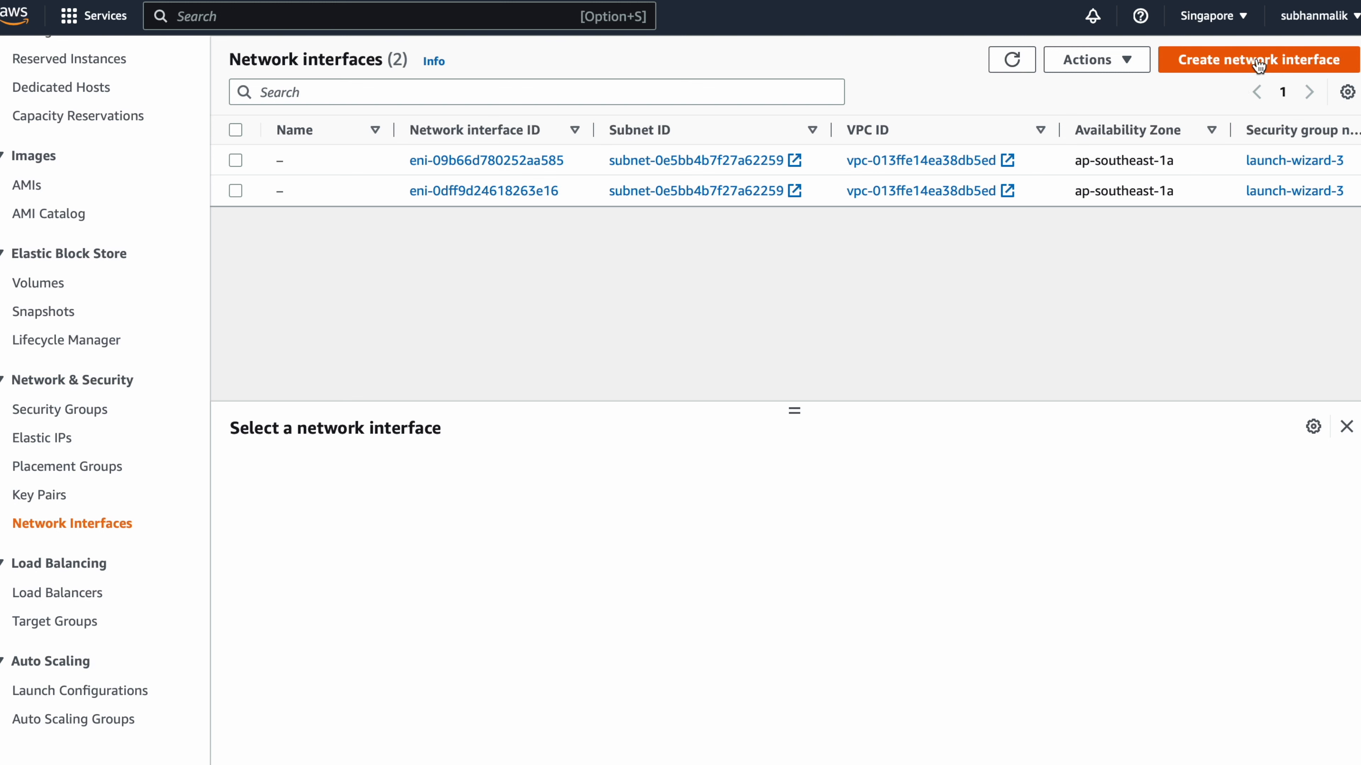
- Start a new network interface with the description EN1-1 and subnet-0e5bb4b7f27a62259 in ap-southeast-1a
click(1235, 67)
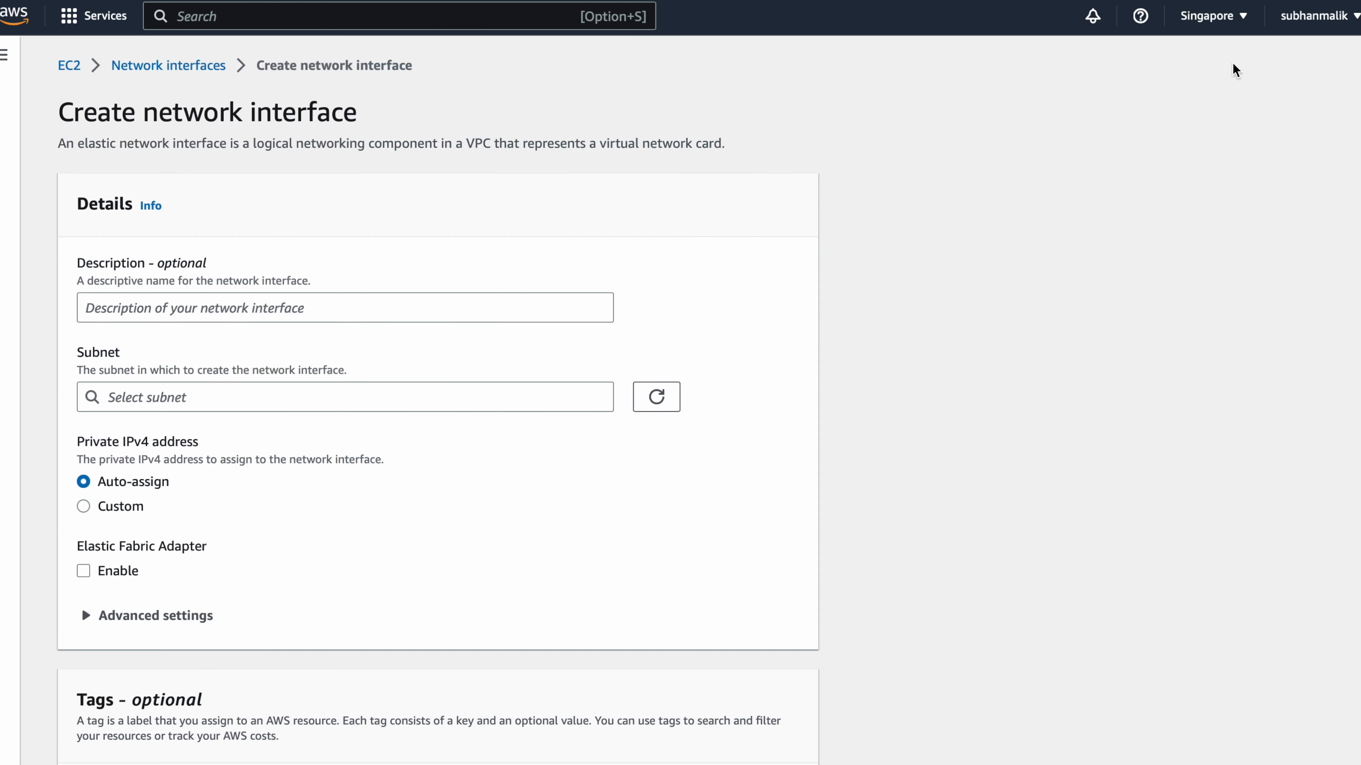
click(215, 308)
text(EN1-1)
scroll(246, 456, down, 2)
click(266, 321)
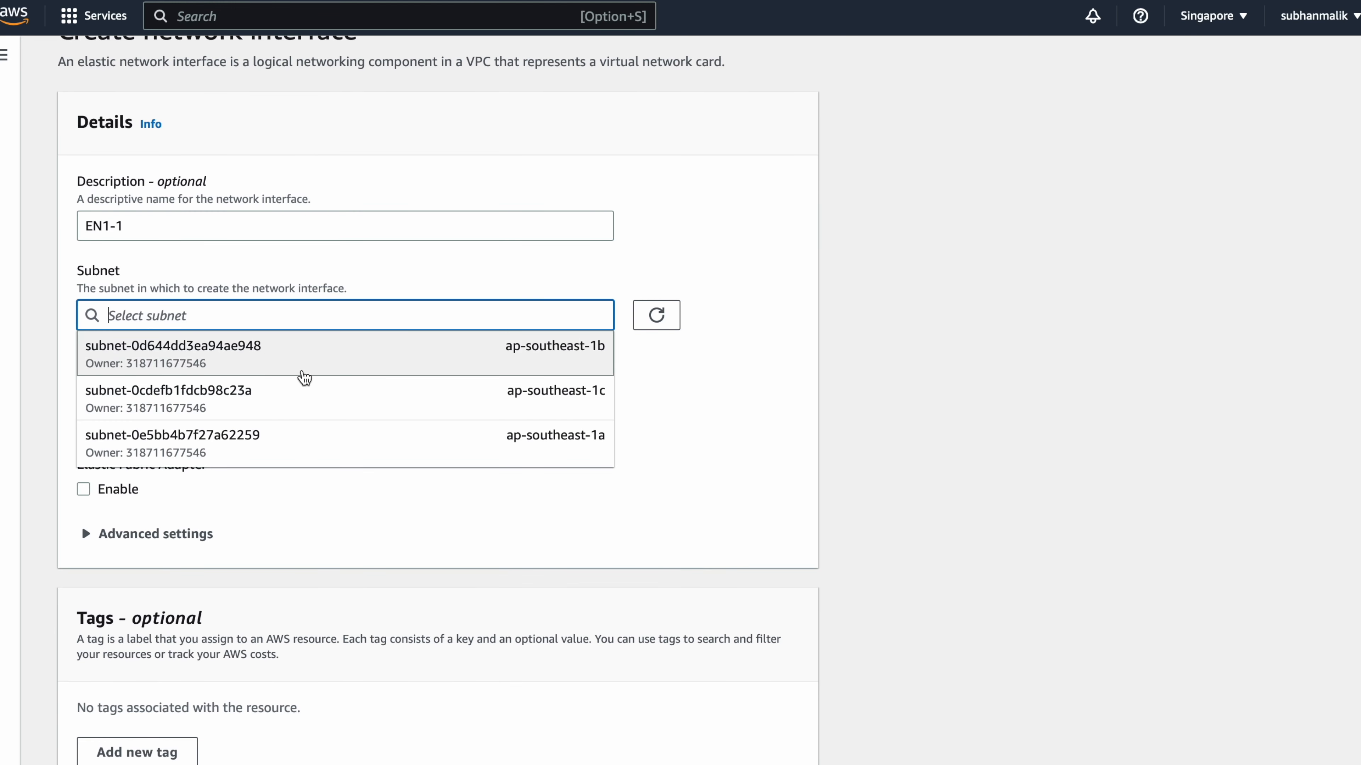
click(282, 452)
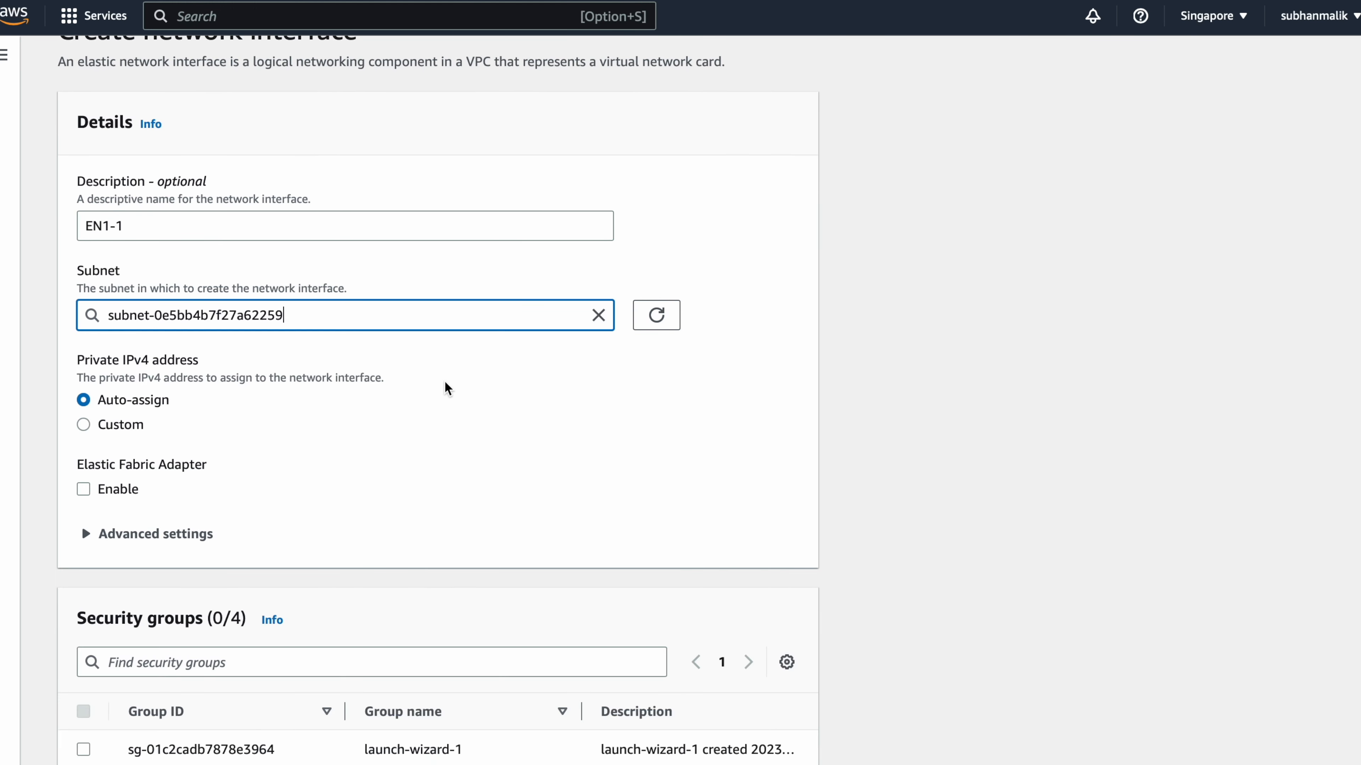
- Create the network interface with an auto-assigned private IPv4 address and the launch-wizard-1 security group
scroll(337, 500, down, 2)
click(84, 302)
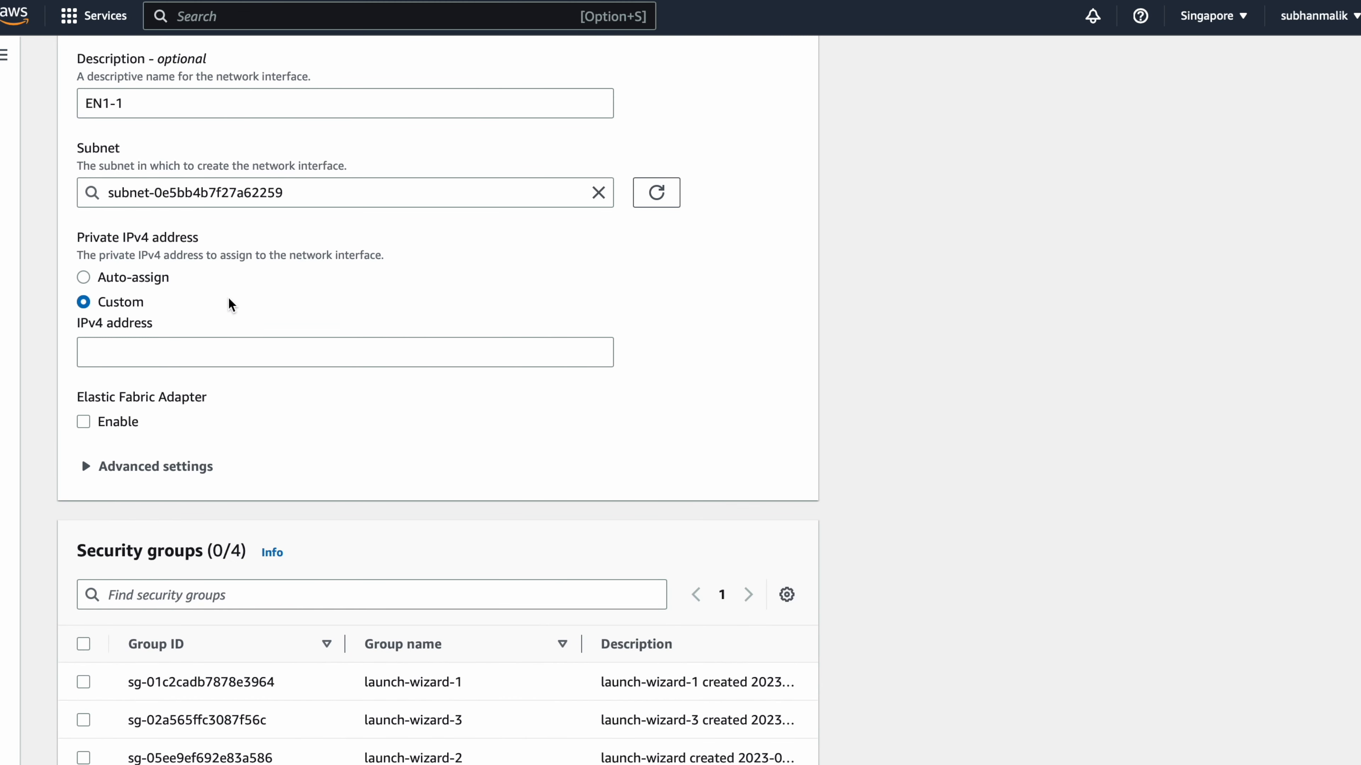
click(82, 278)
scroll(284, 472, down, 6)
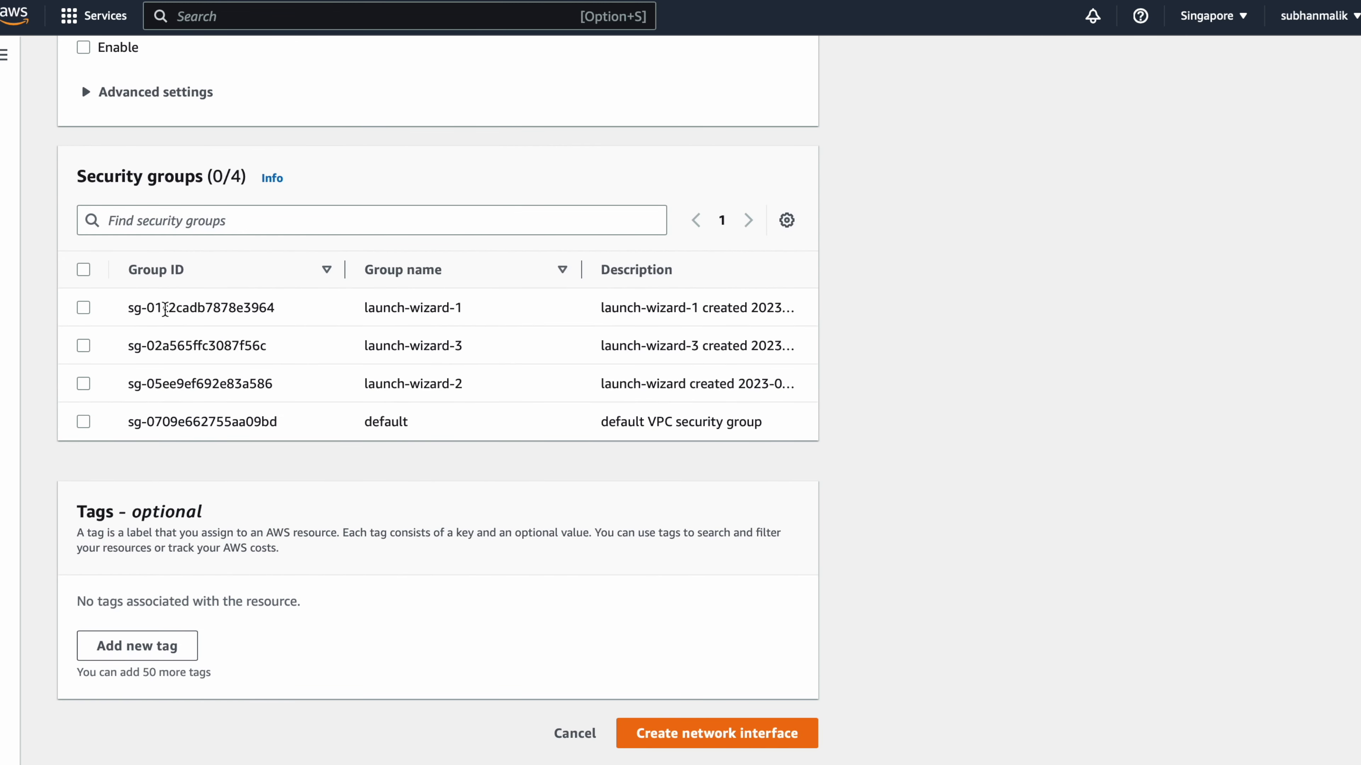
click(84, 309)
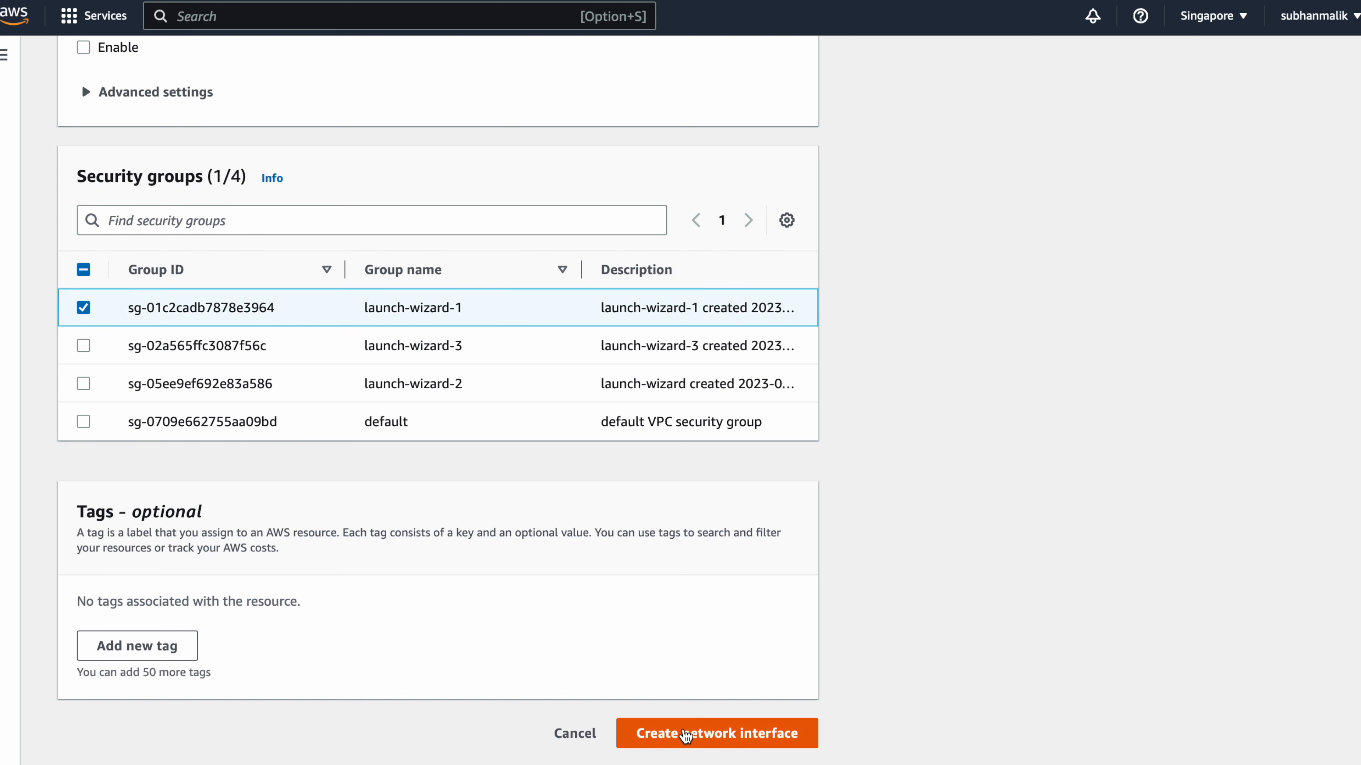
click(688, 737)
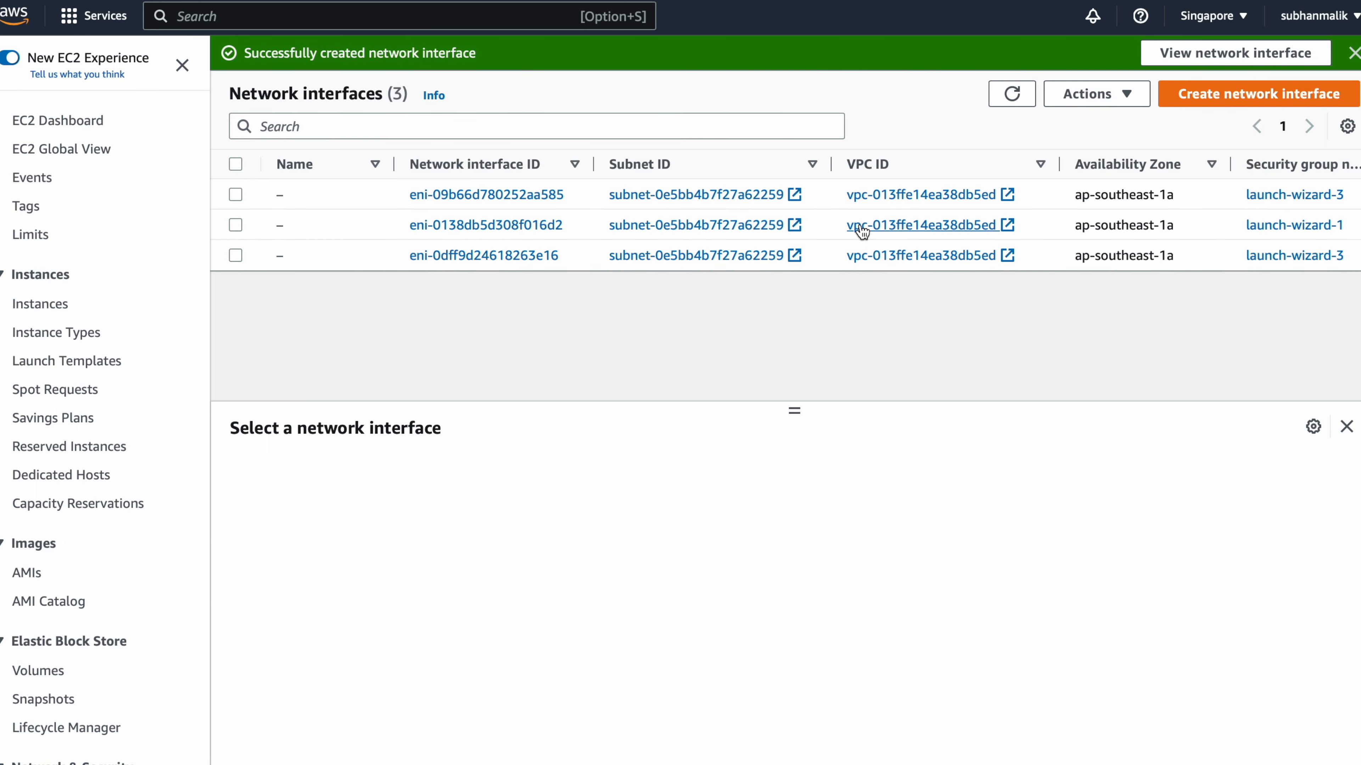
- Name the network interface that uses the launch-wizard-1 security group demoENI
scroll(879, 230, right, 1)
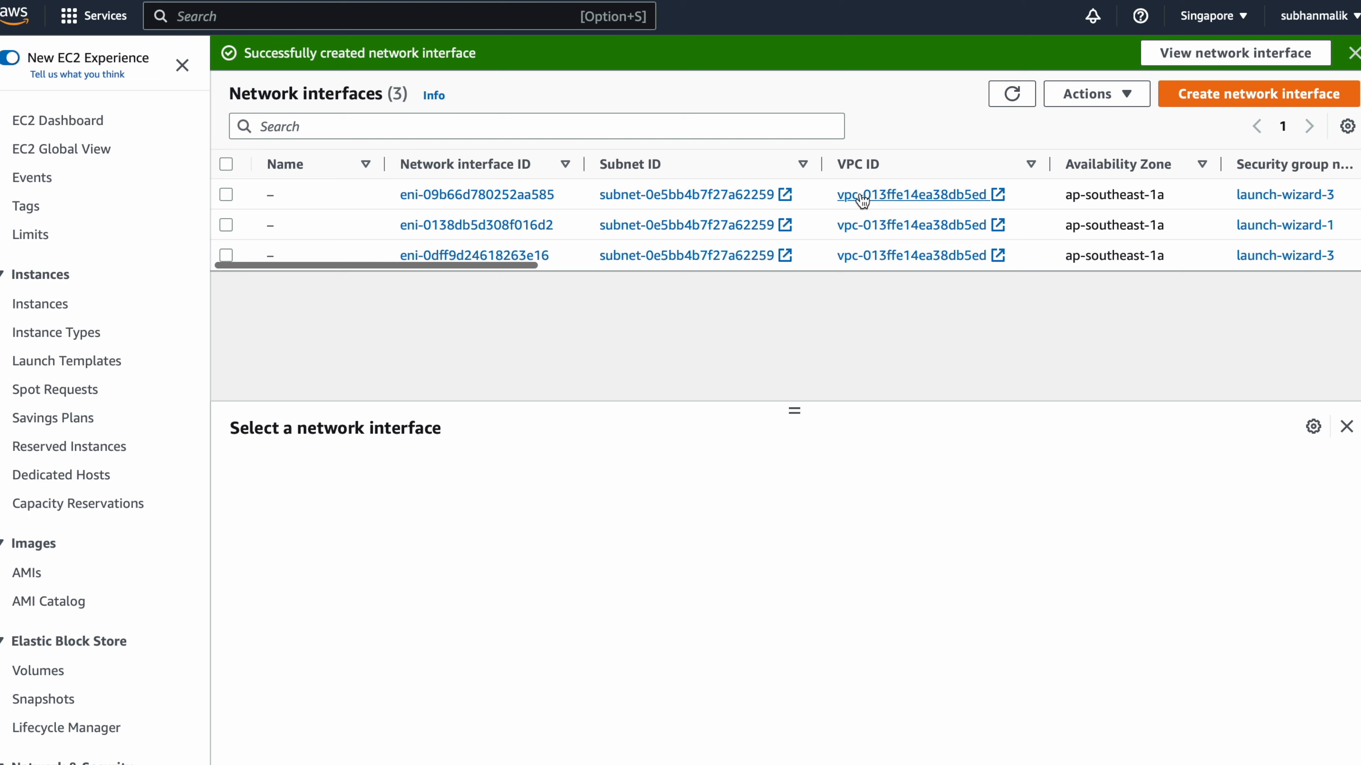
click(285, 225)
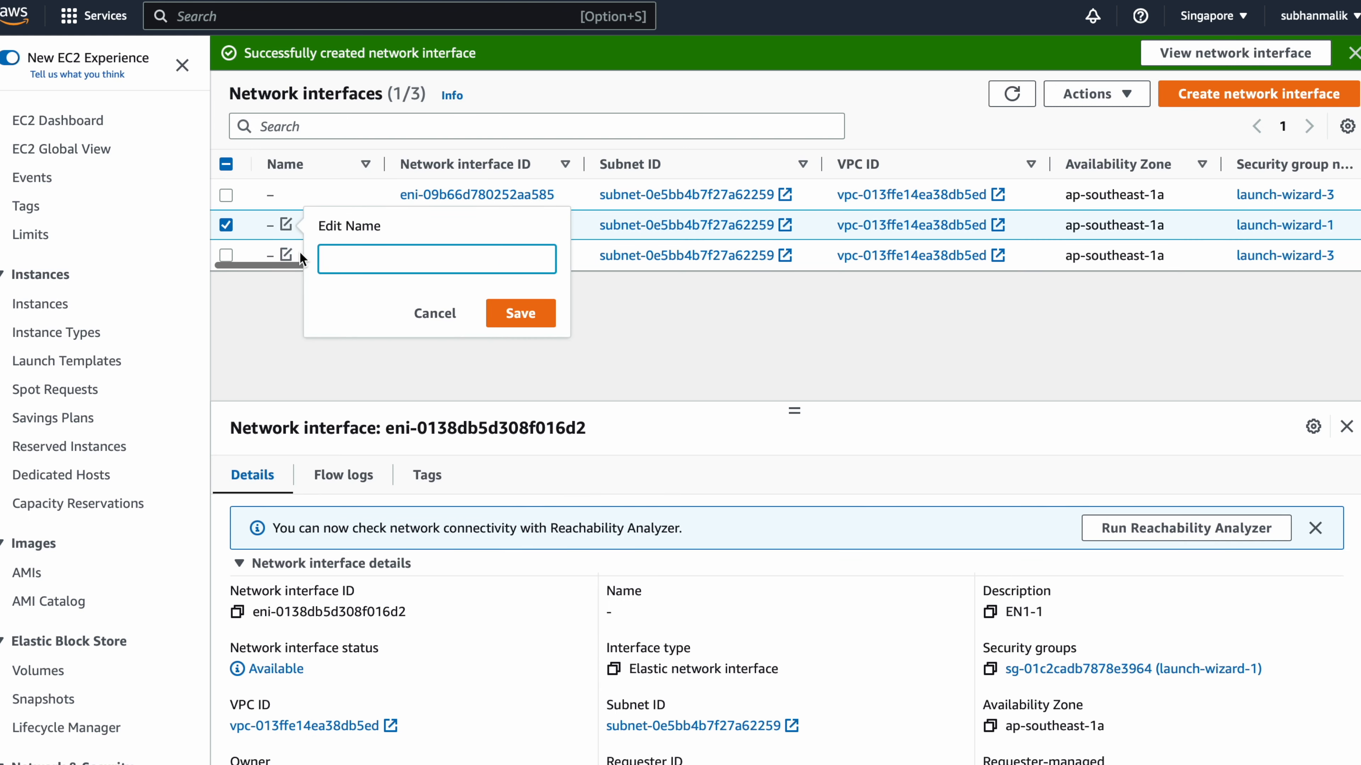
text(demoENI)
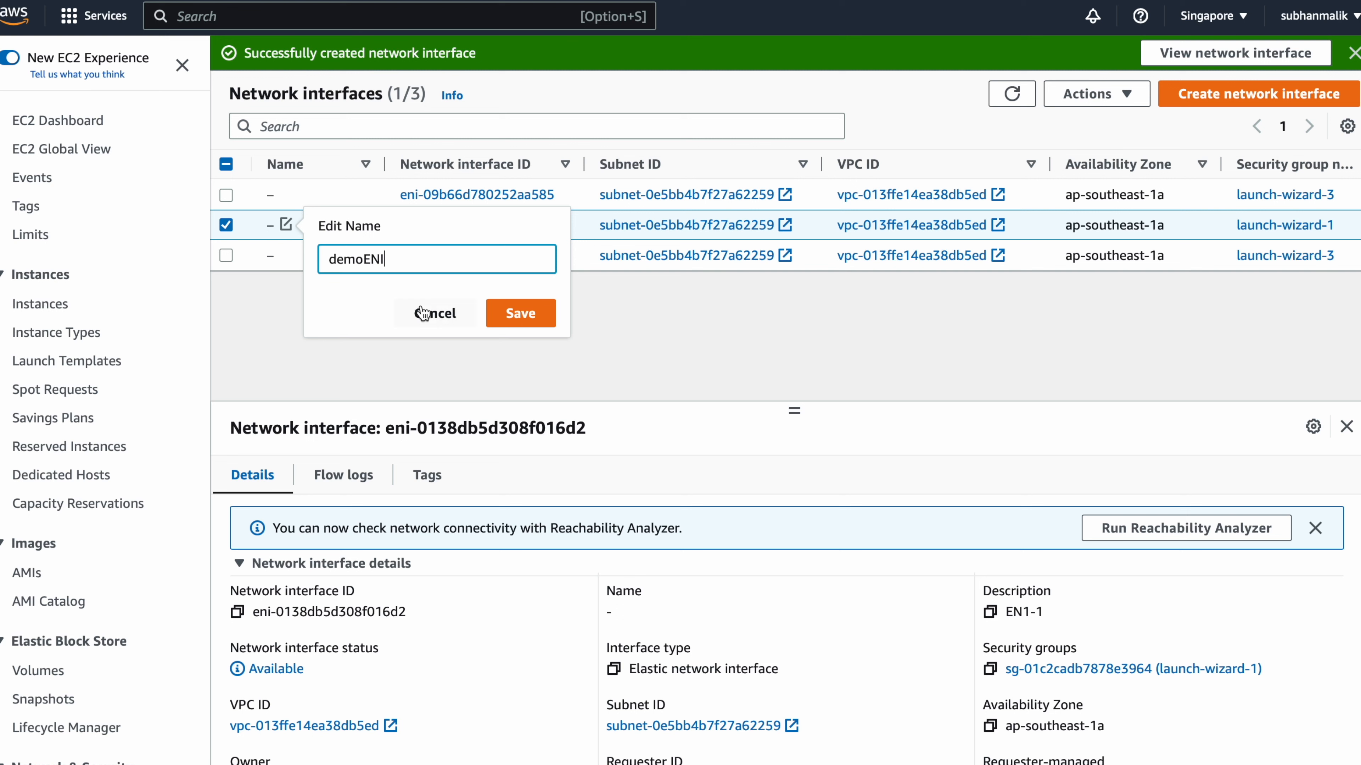
click(520, 313)
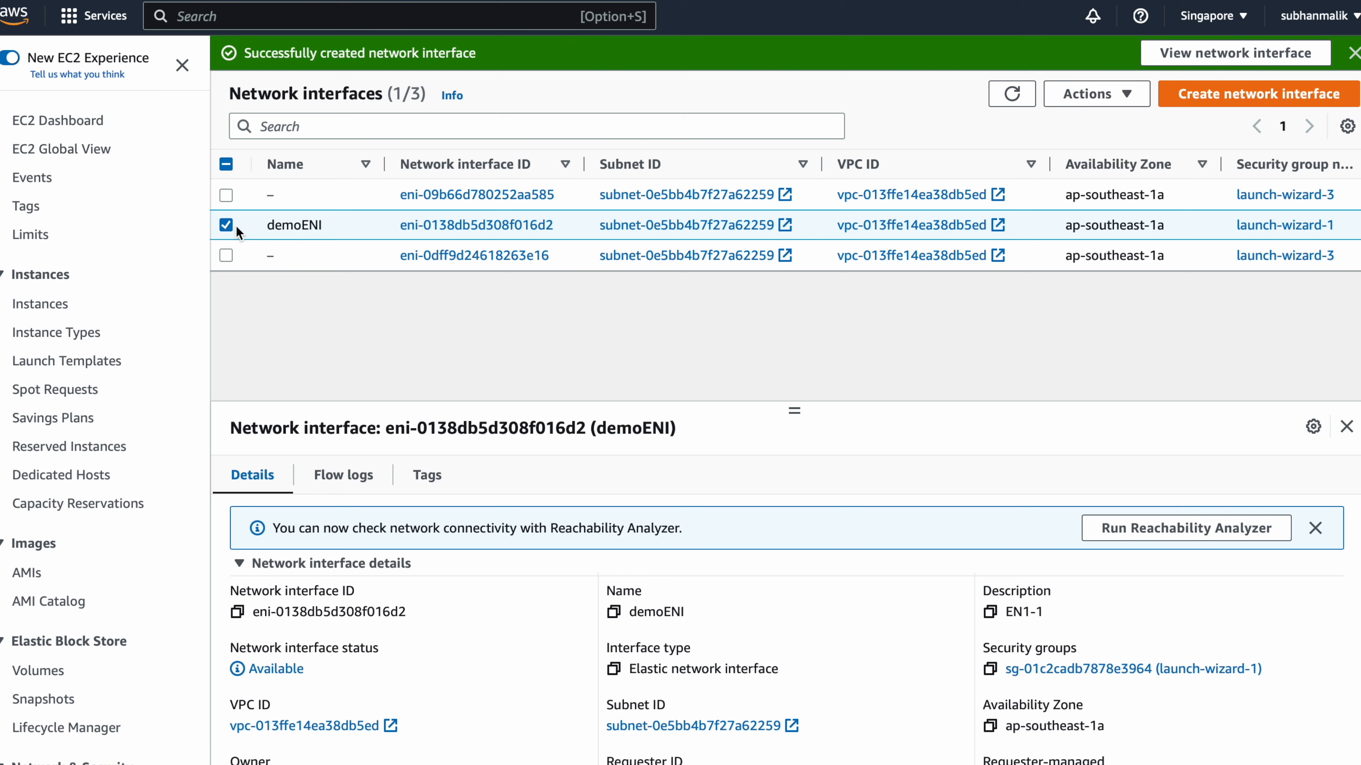
- View the Elastic IP association form and the available actions for demoENI, associating no address
click(1093, 94)
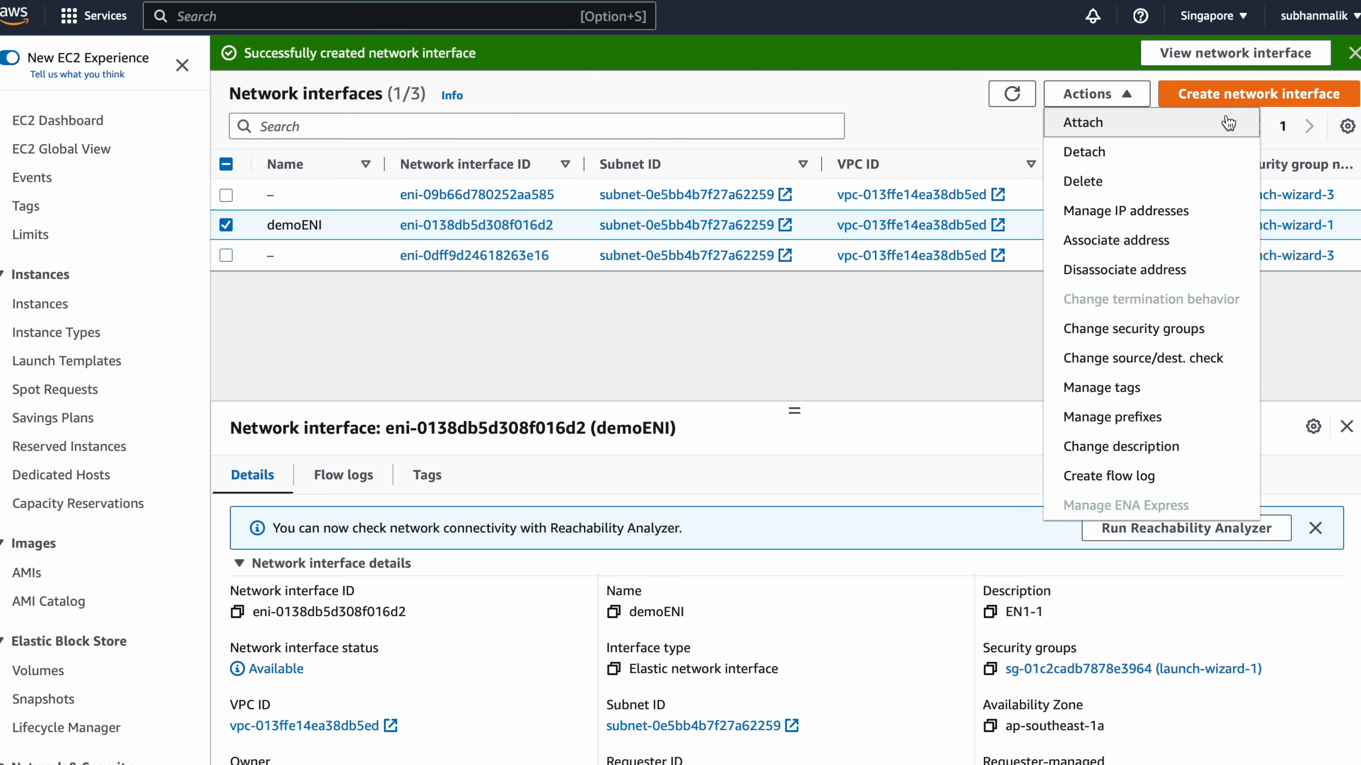
click(1126, 247)
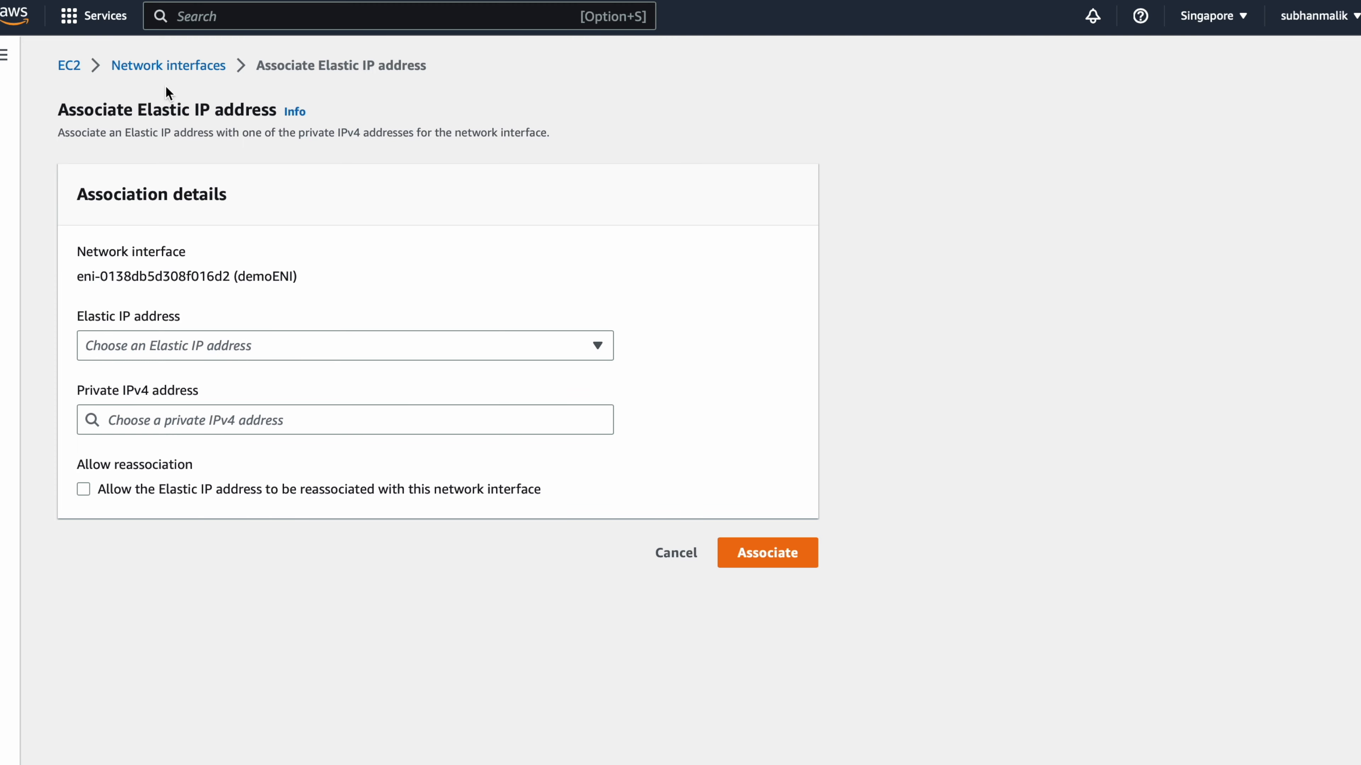
click(187, 72)
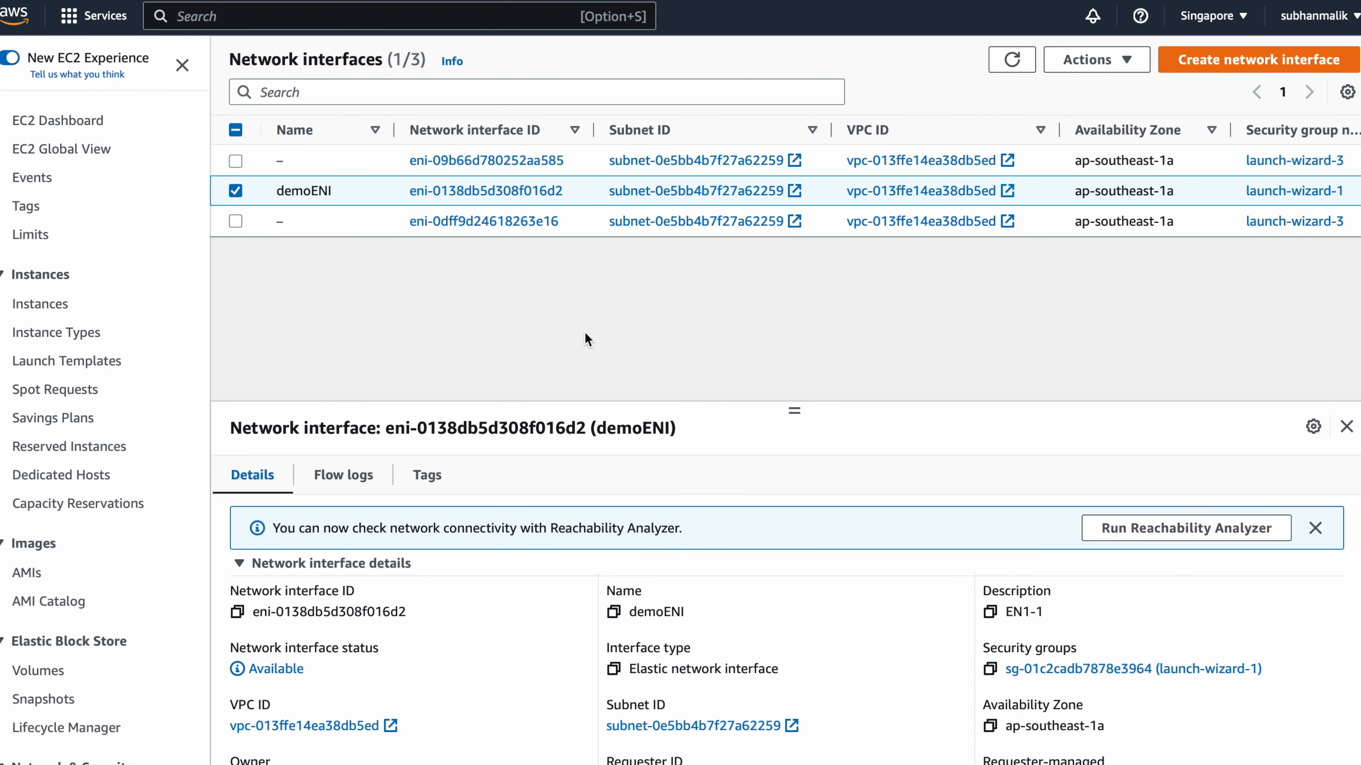
click(1096, 59)
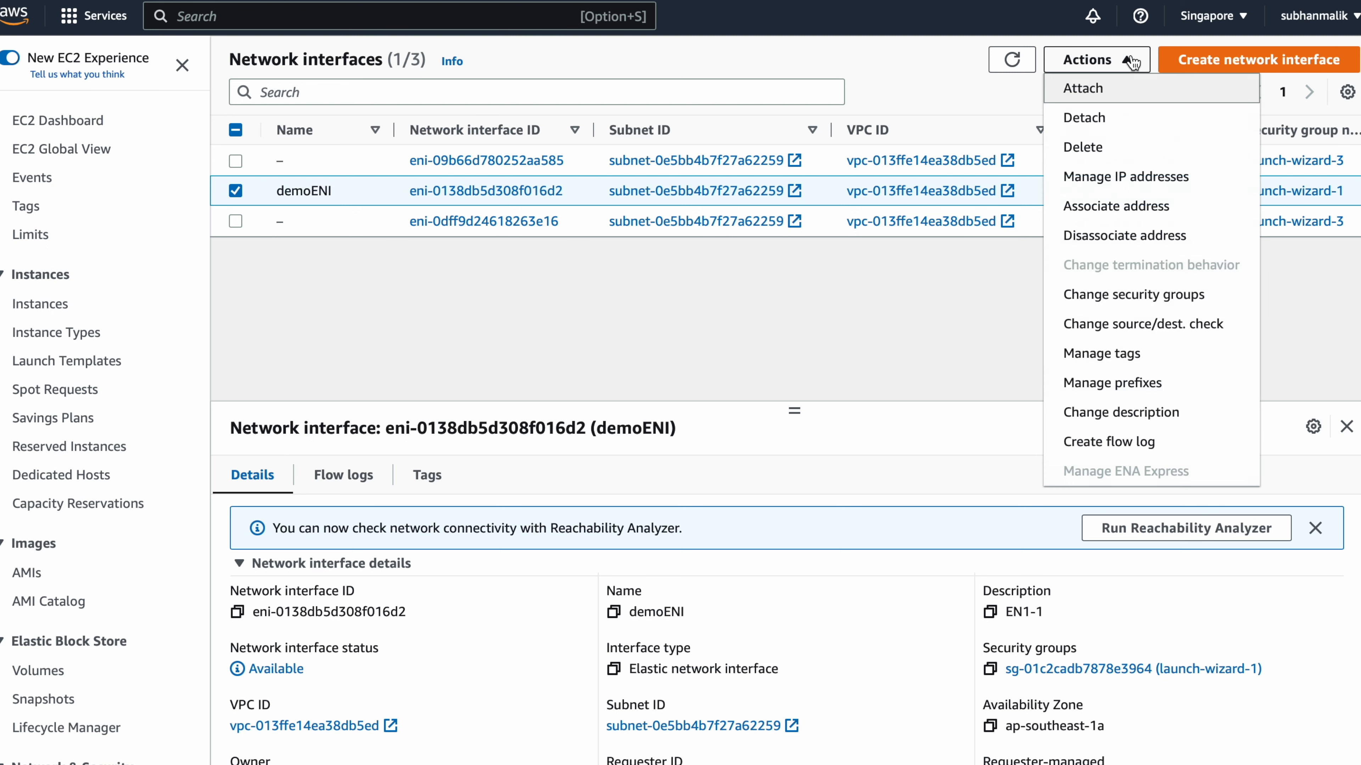
click(1007, 297)
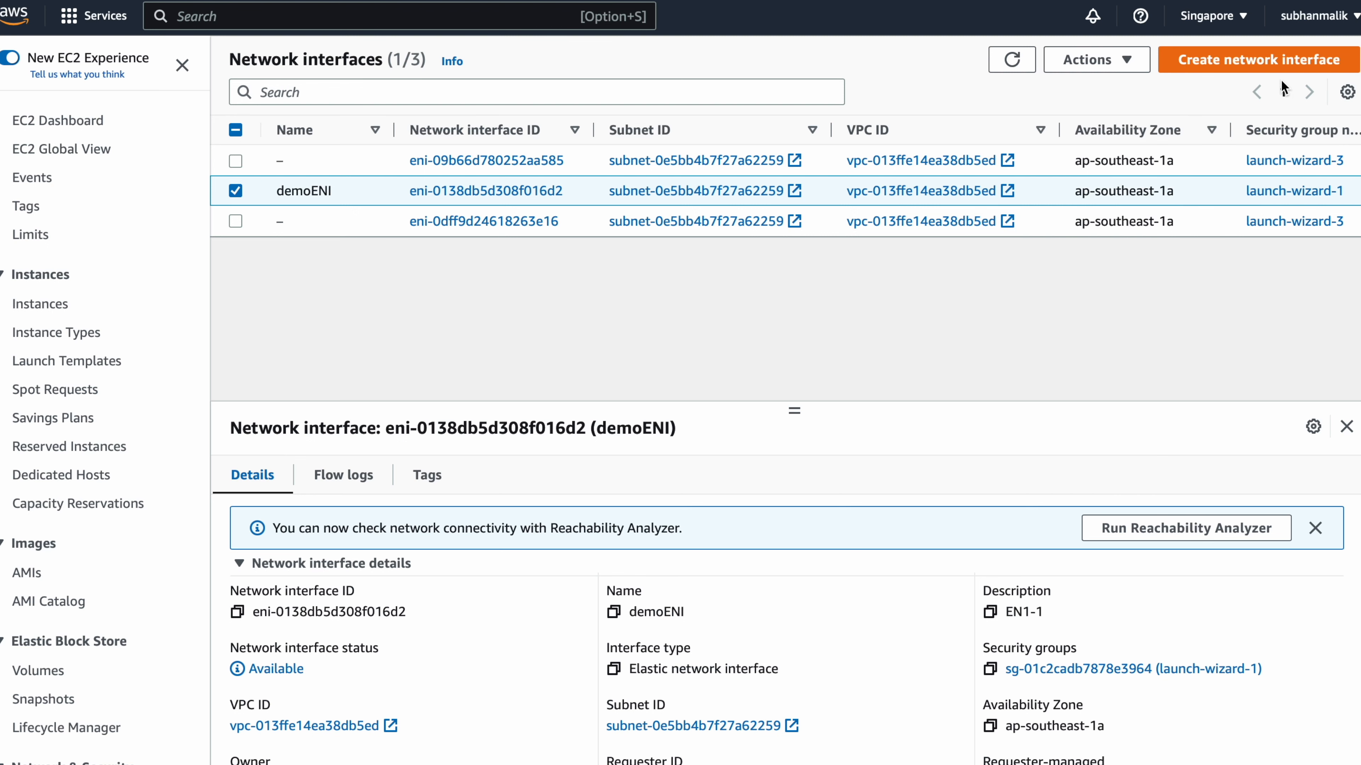
- Examine demoENI's details, including its IP addresses, instance details and network interface attachment
click(516, 198)
scroll(516, 450, down, 5)
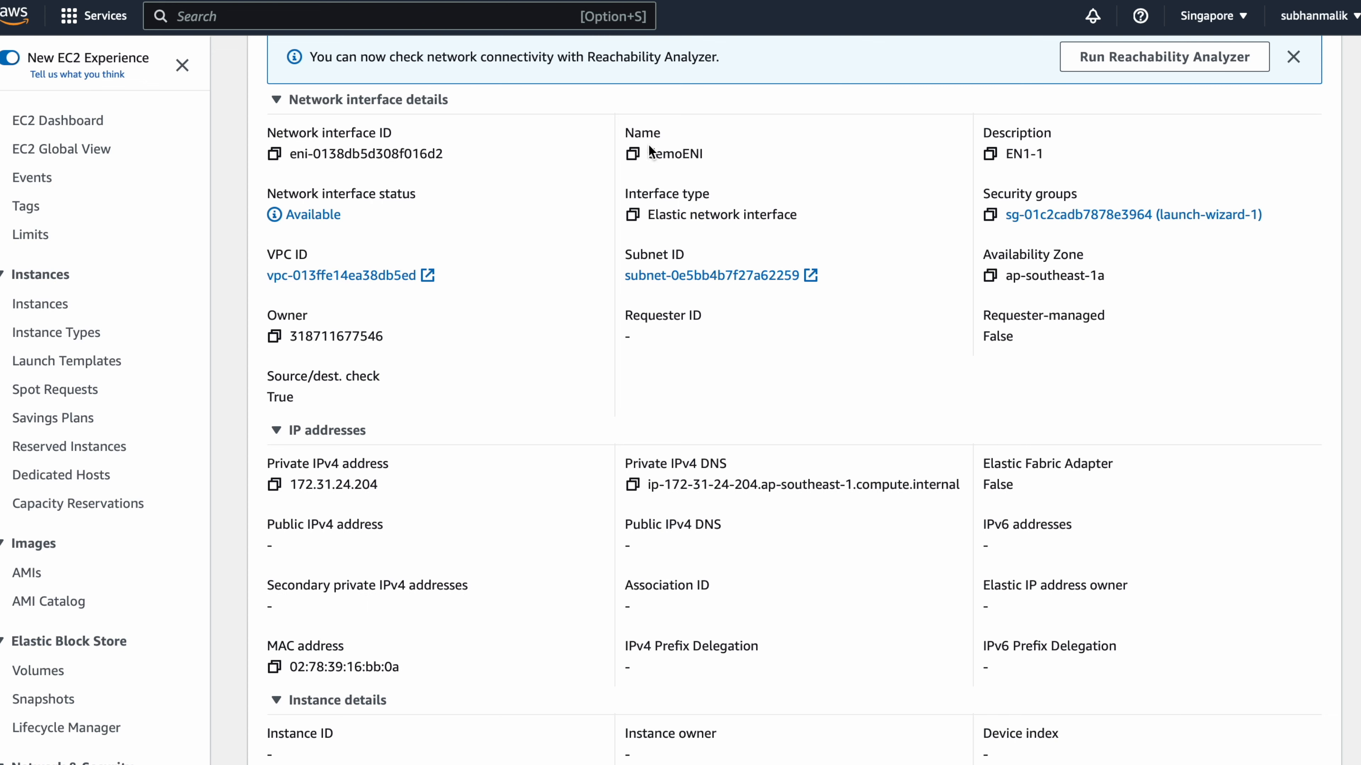
scroll(508, 361, down, 8)
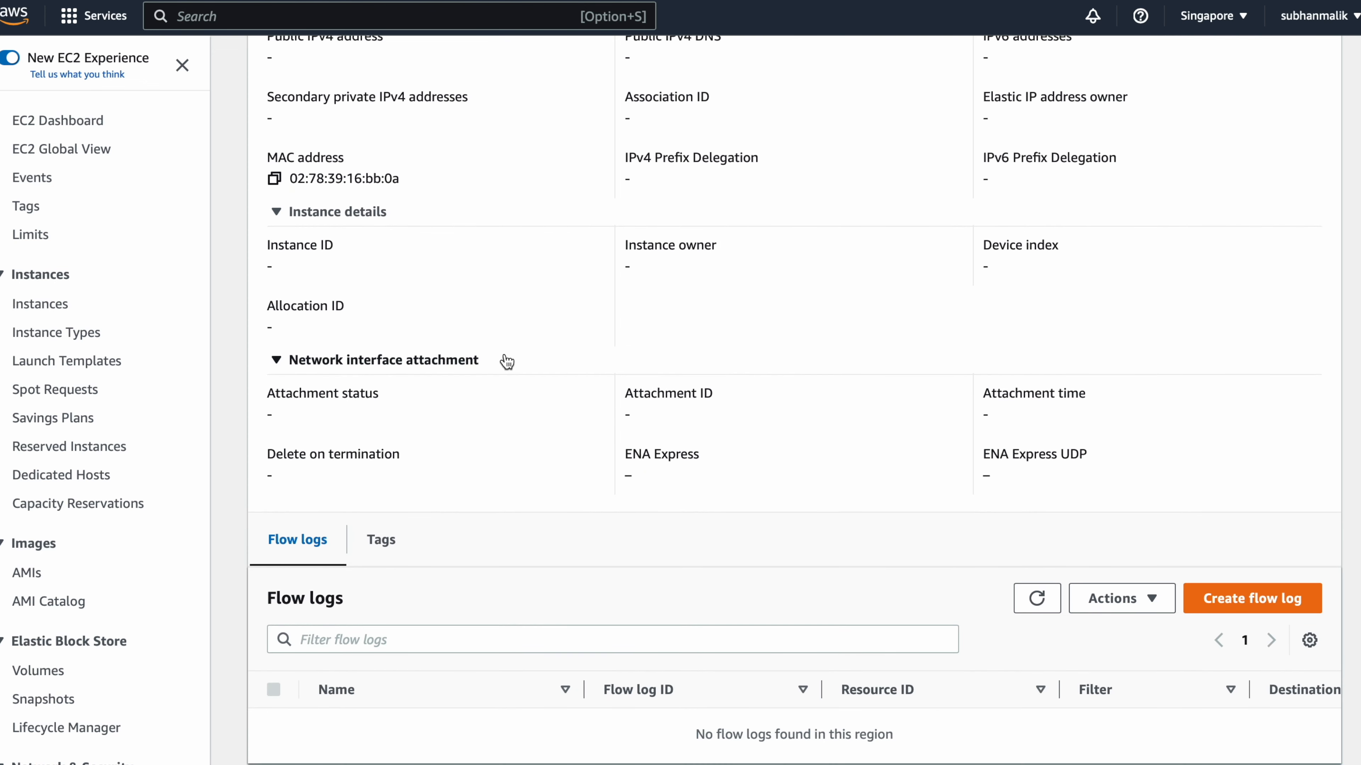
scroll(364, 310, up, 1)
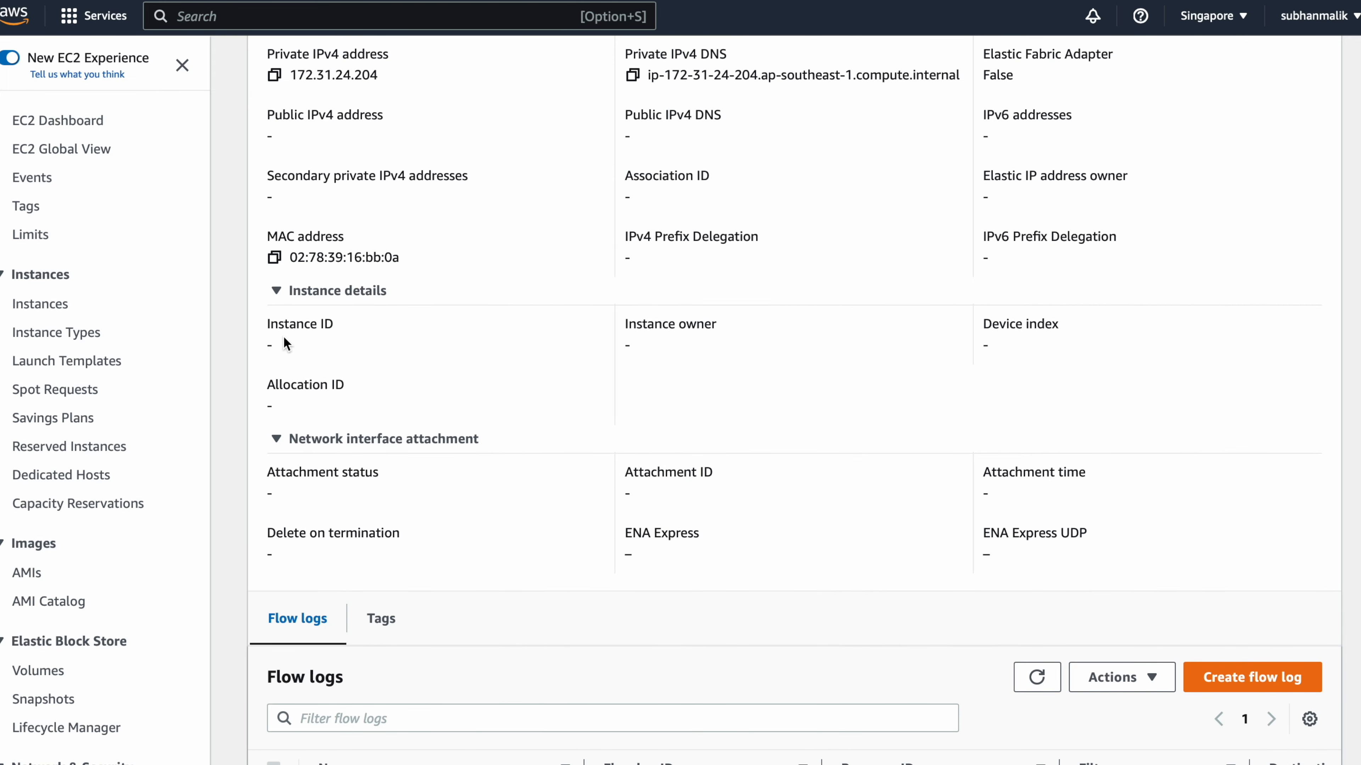
scroll(421, 390, down, 3)
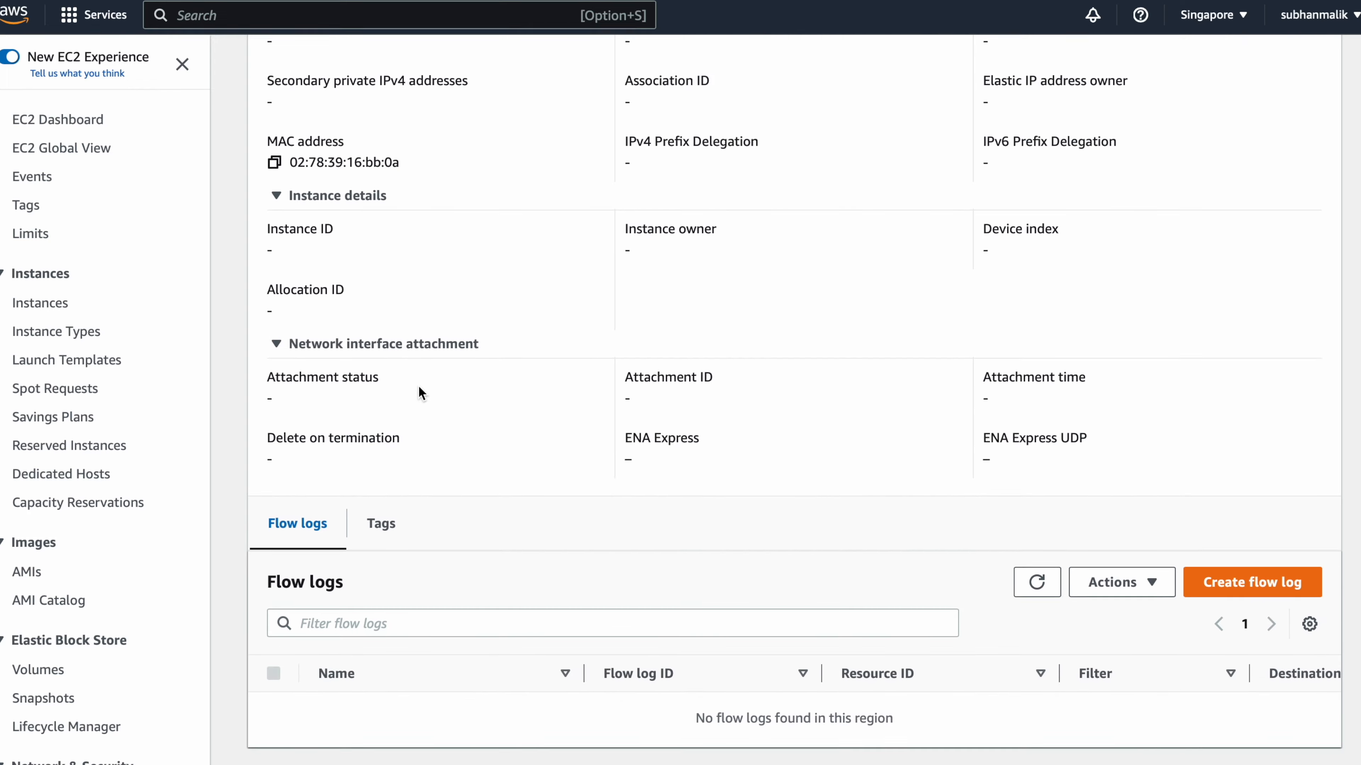
scroll(418, 396, up, 15)
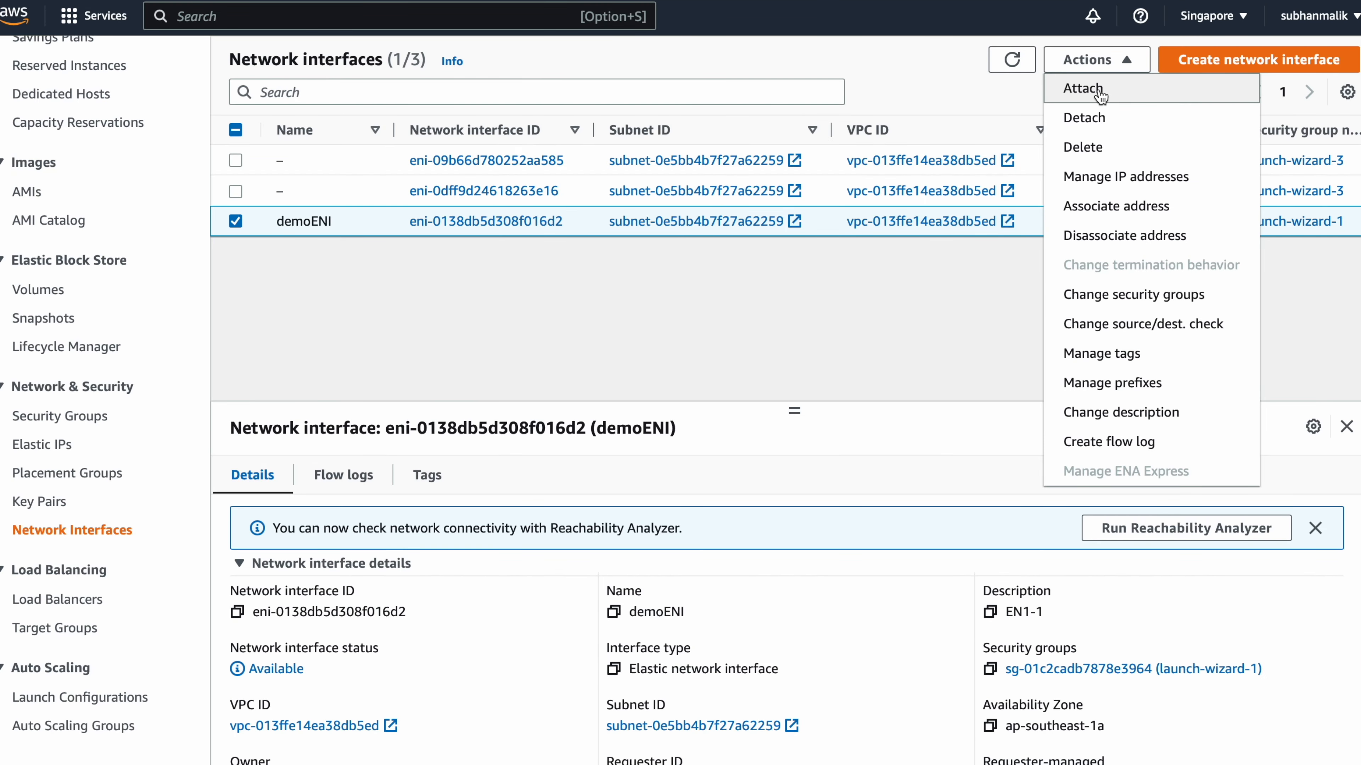
- Attach demoENI to instance i-0d94f2b0594e00e88
click(1088, 89)
click(614, 364)
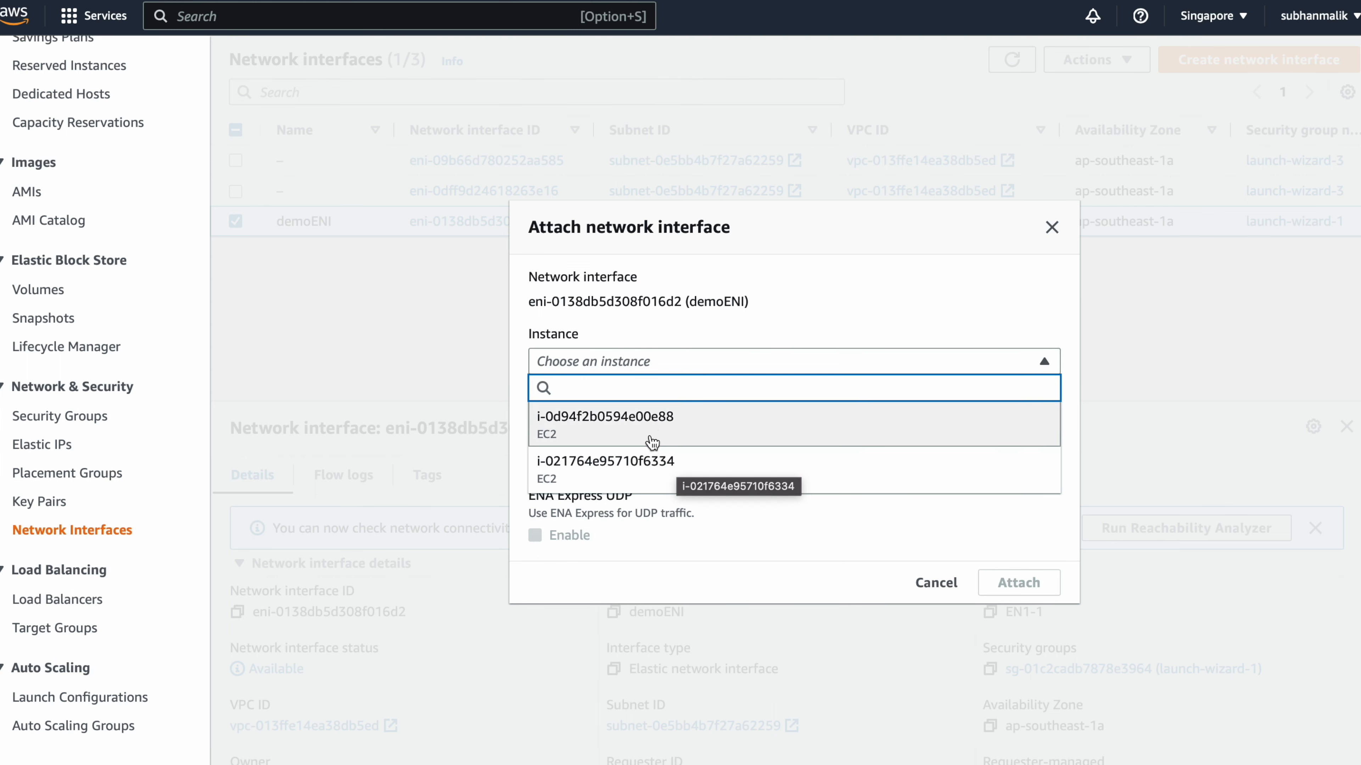
click(669, 425)
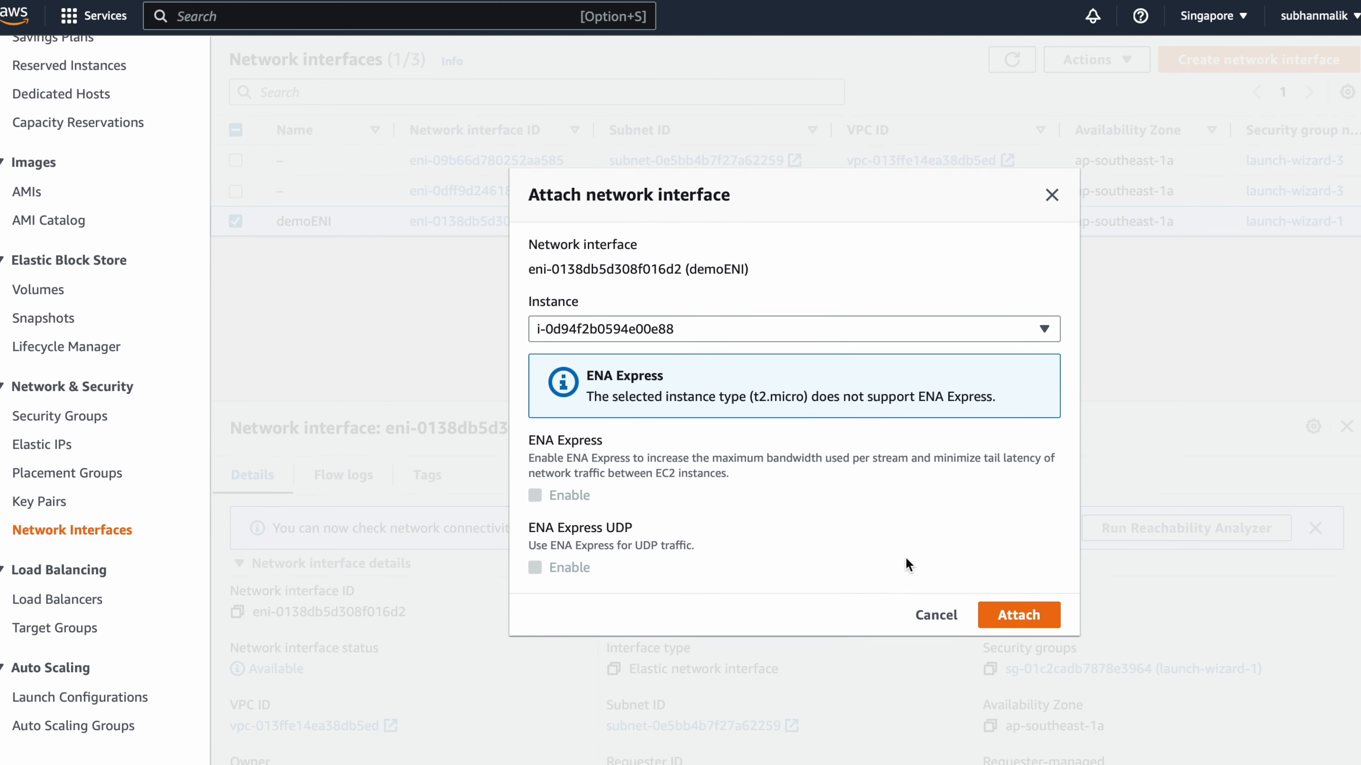
click(1024, 615)
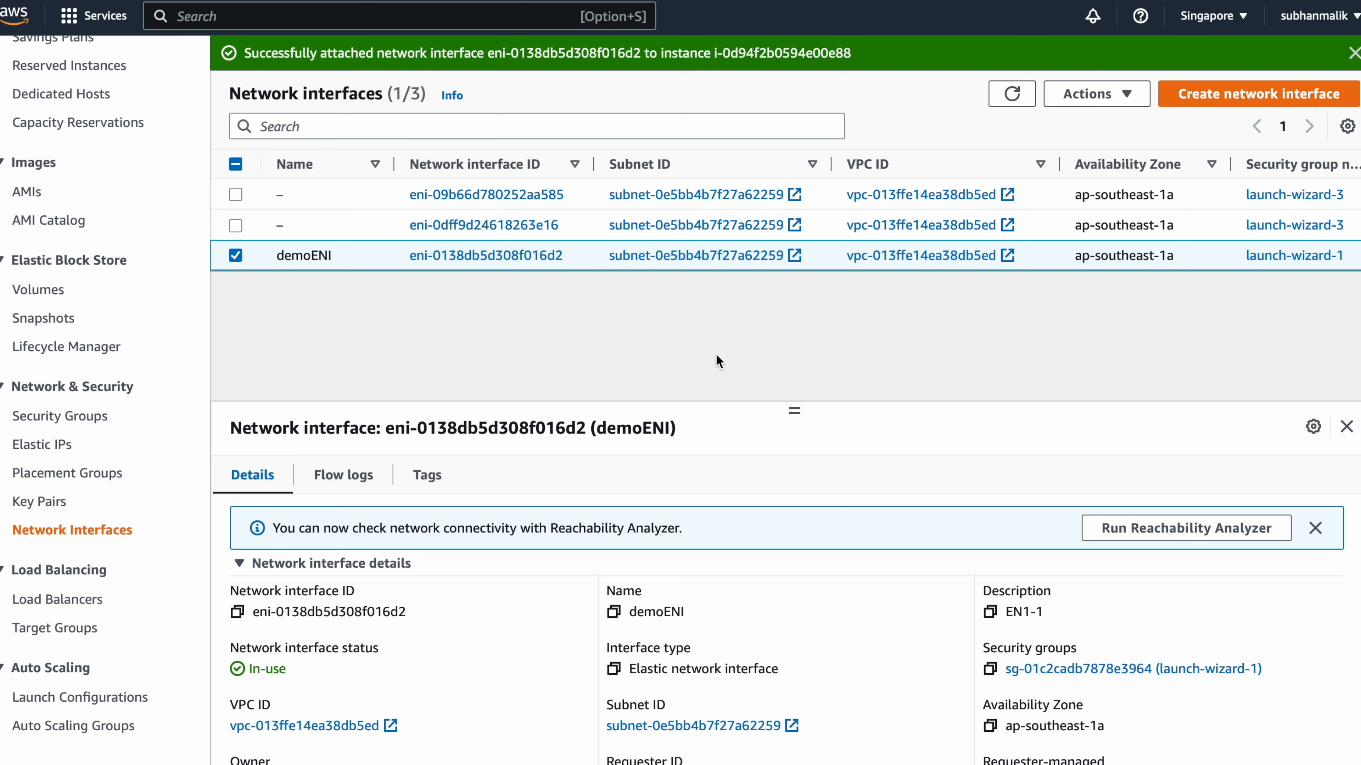
- Open instance EC2-1 from the instances list and check its networking information for attached network interfaces
scroll(145, 468, up, 7)
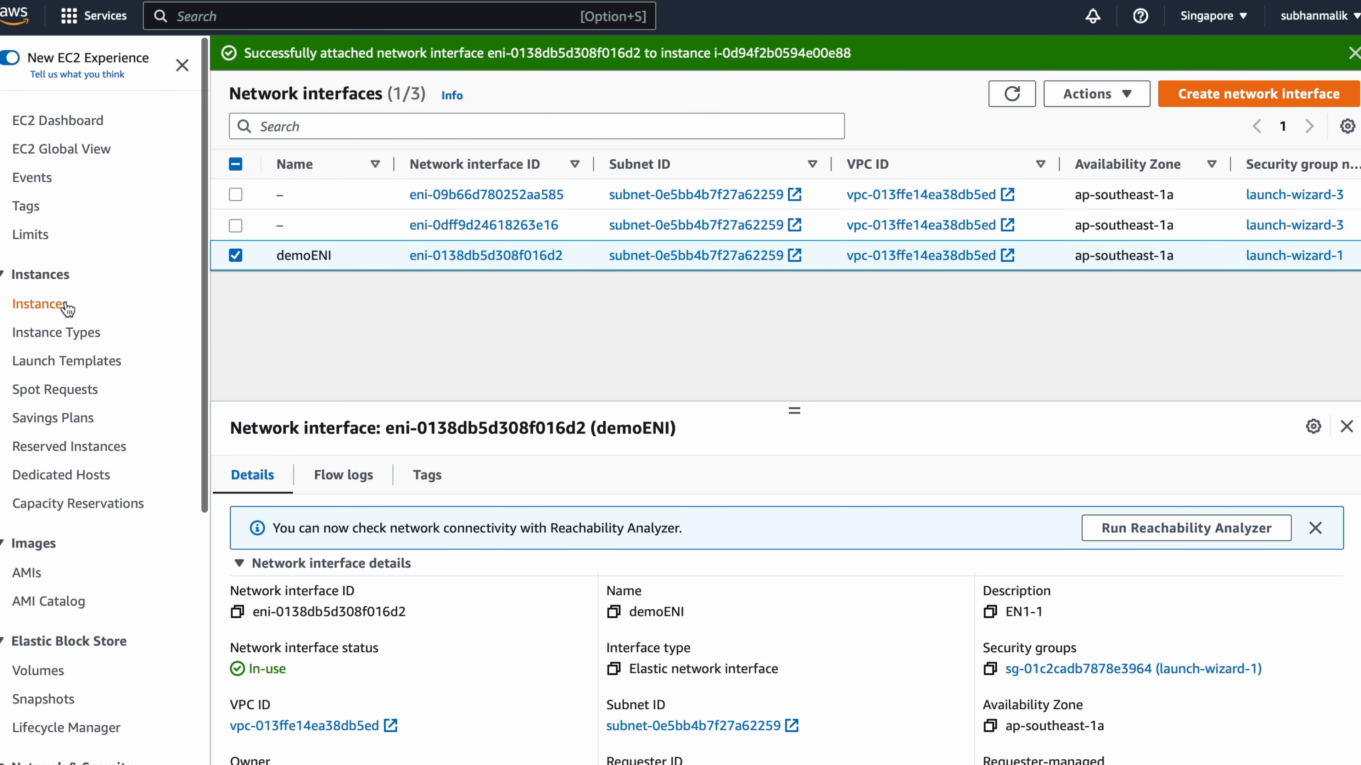
click(58, 307)
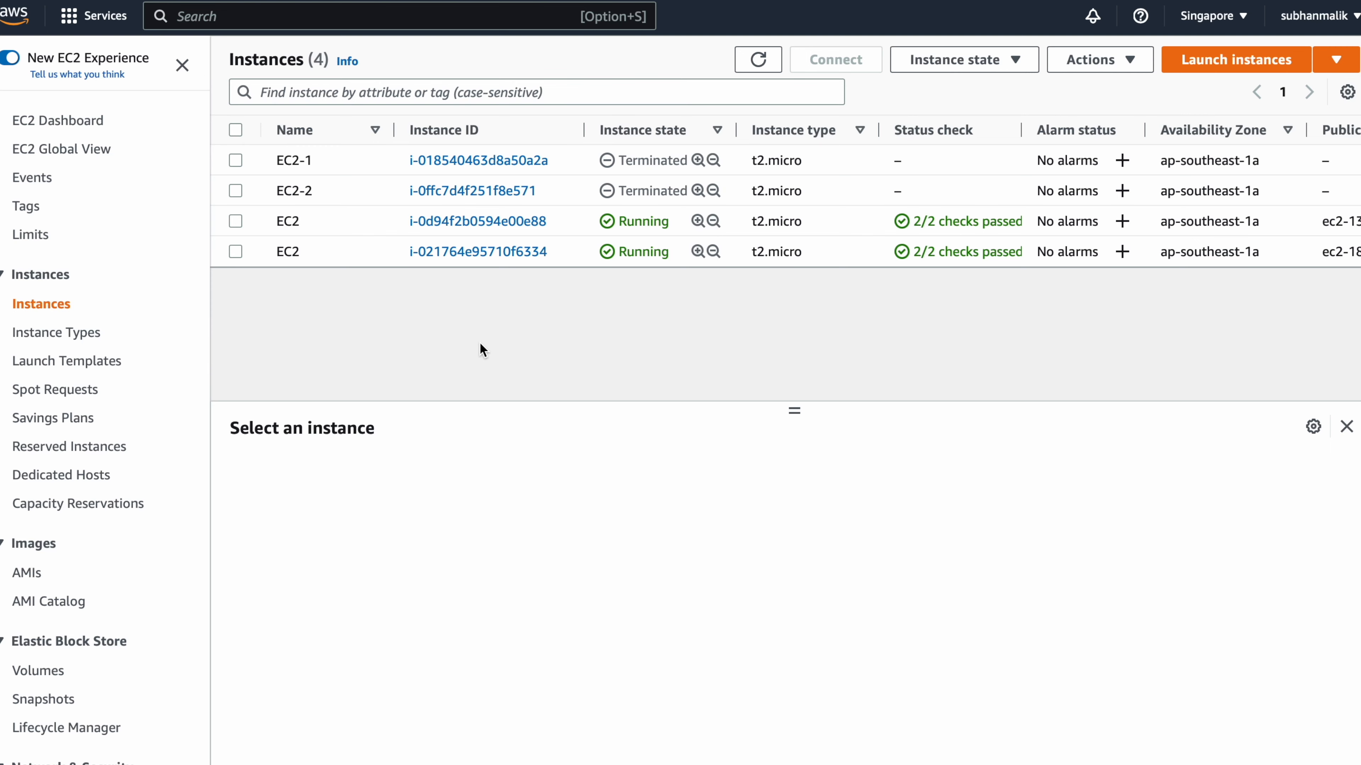
click(522, 161)
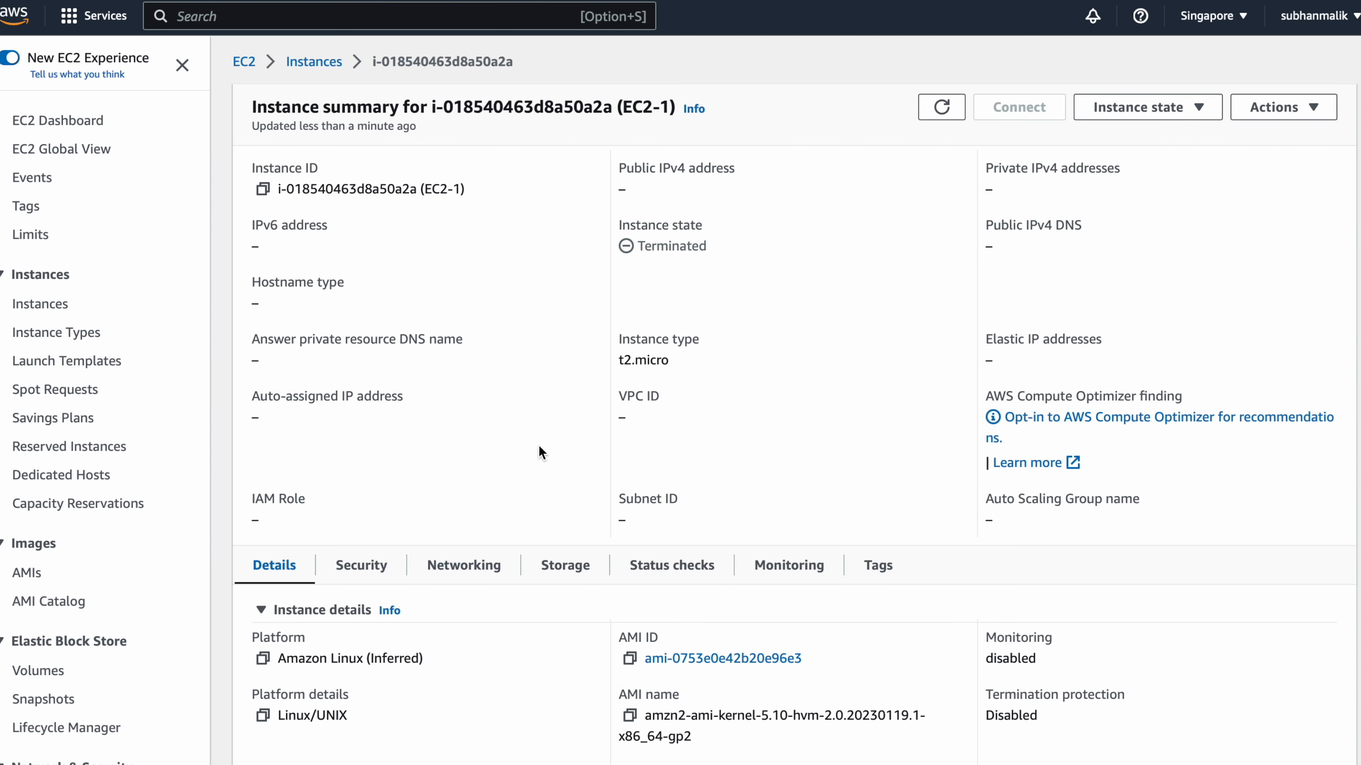
scroll(533, 461, down, 10)
scroll(533, 462, up, 3)
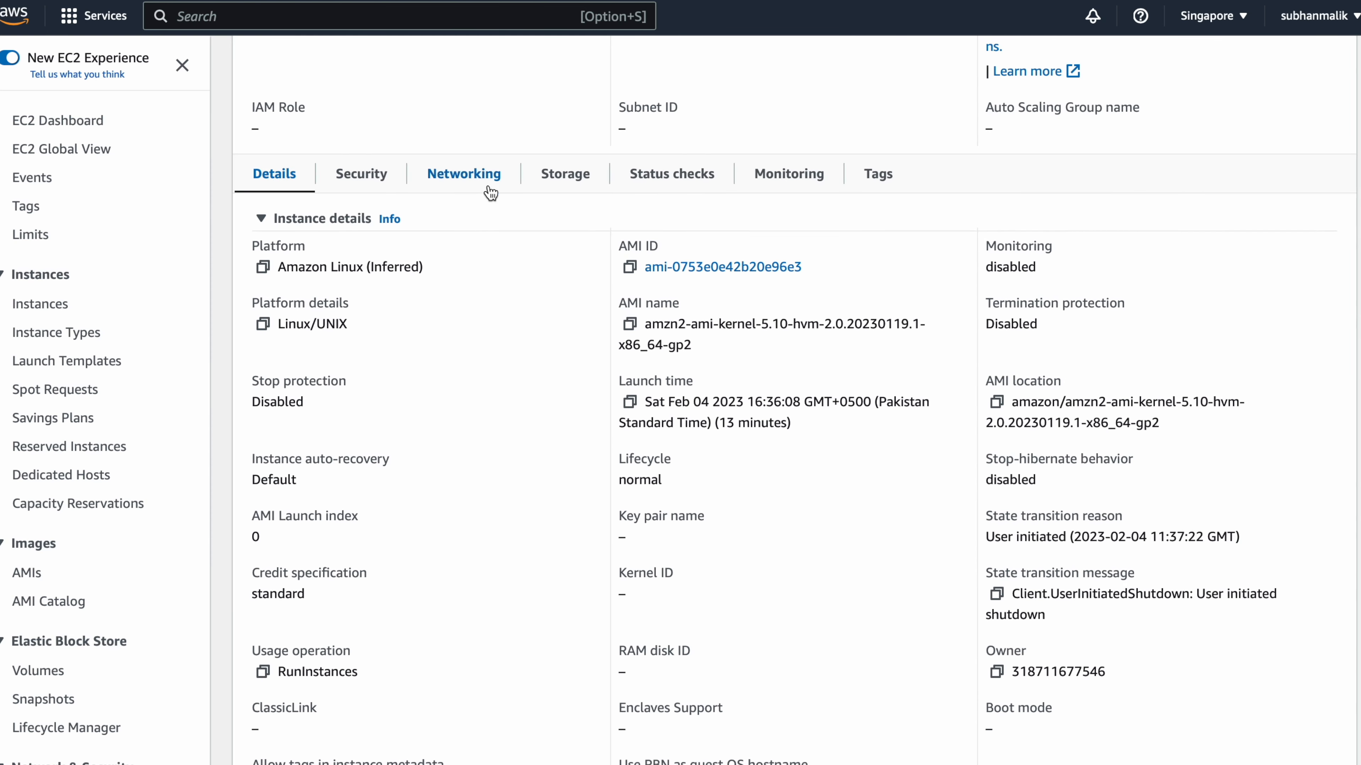
click(484, 174)
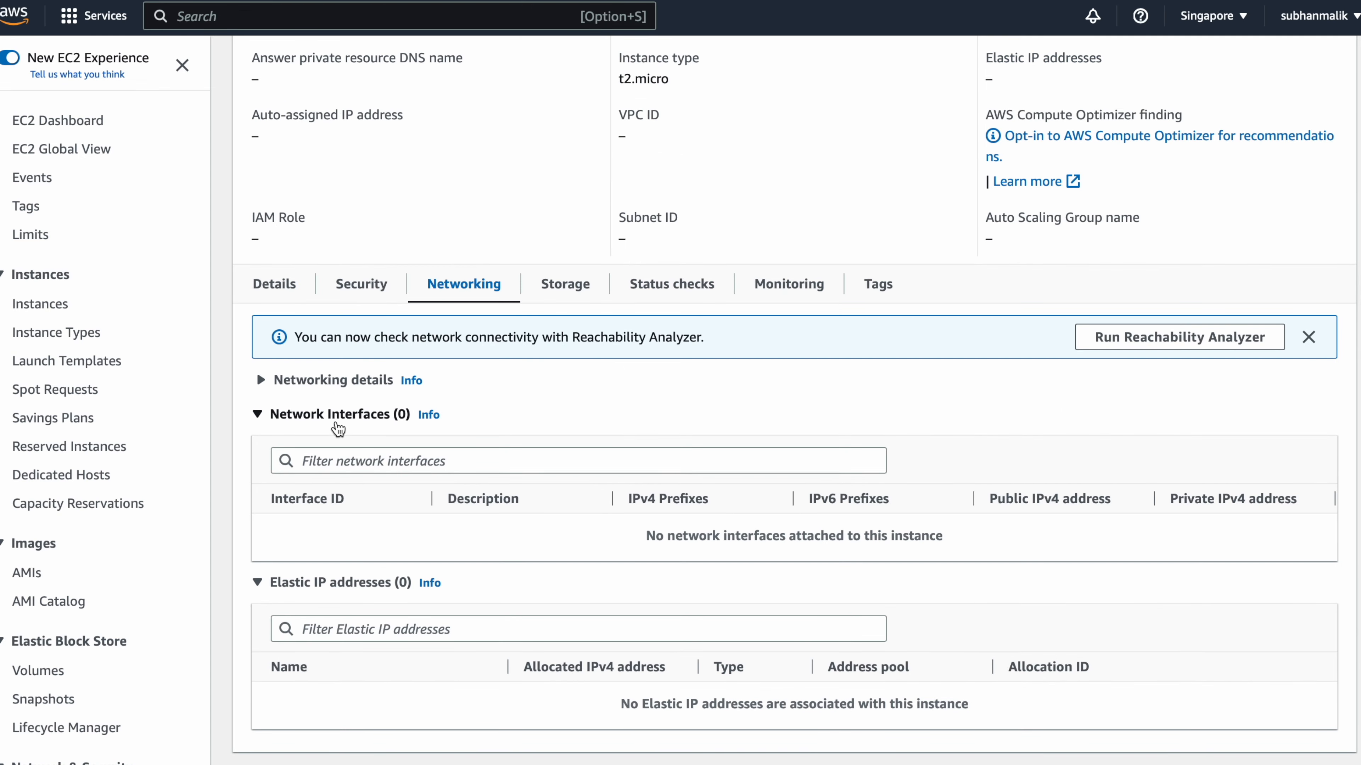
click(343, 416)
click(352, 558)
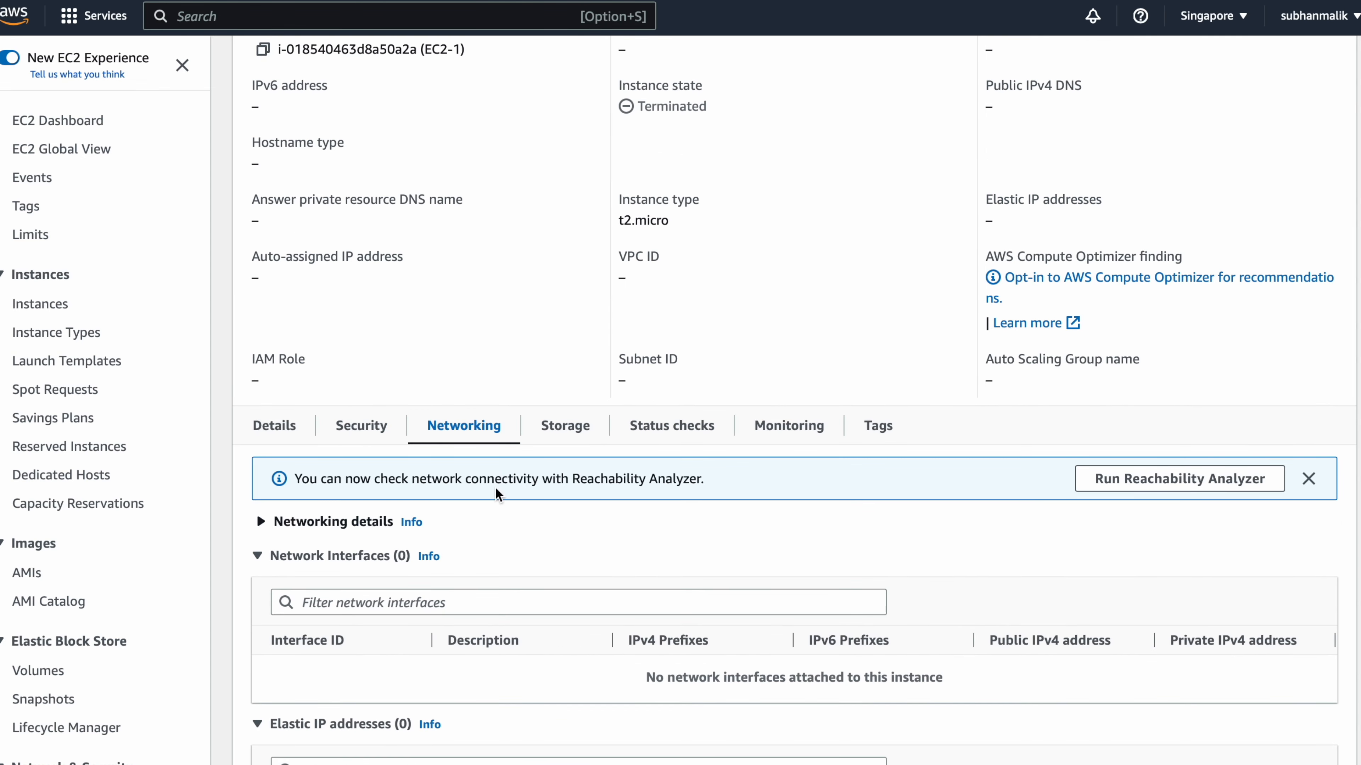
scroll(434, 616, down, 3)
scroll(436, 615, up, 6)
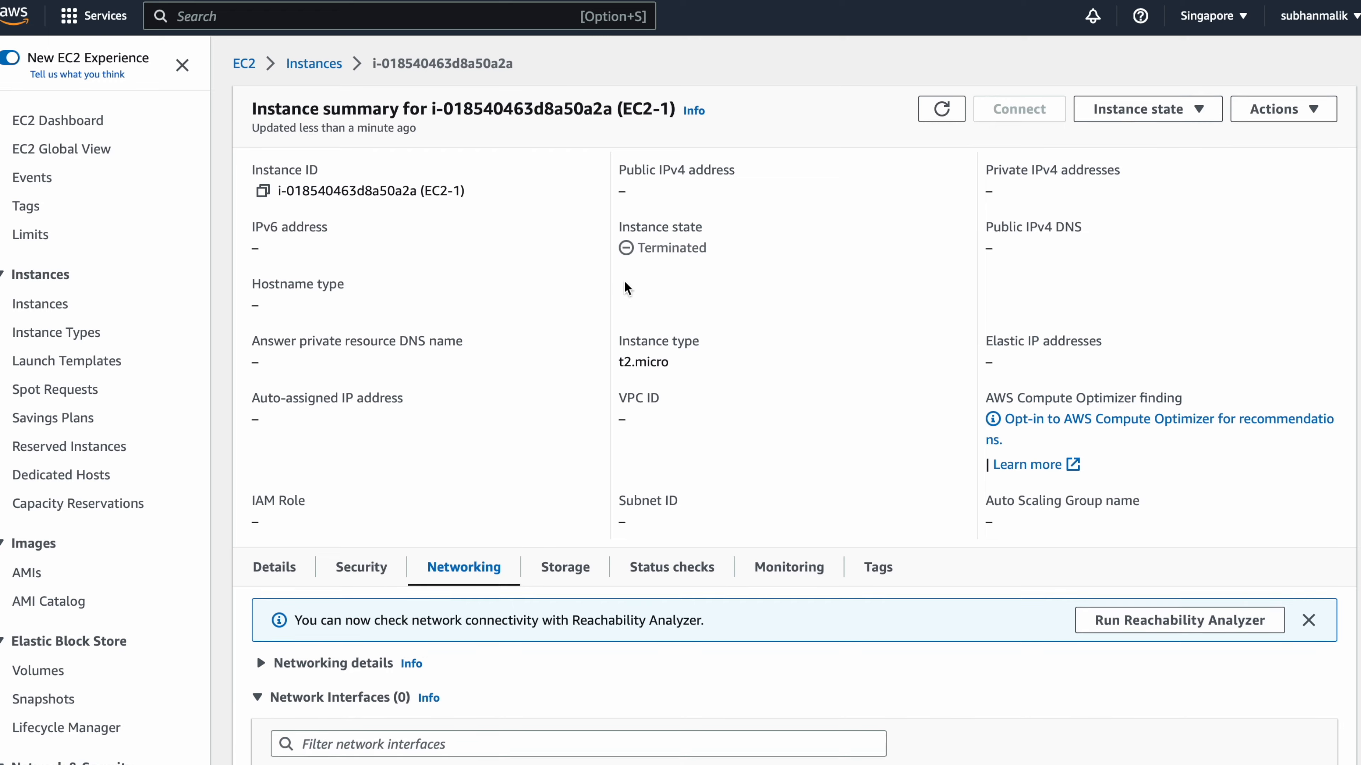
- Refresh the EC2-1 instance summary and recheck its network interfaces and Elastic IP addresses
click(942, 110)
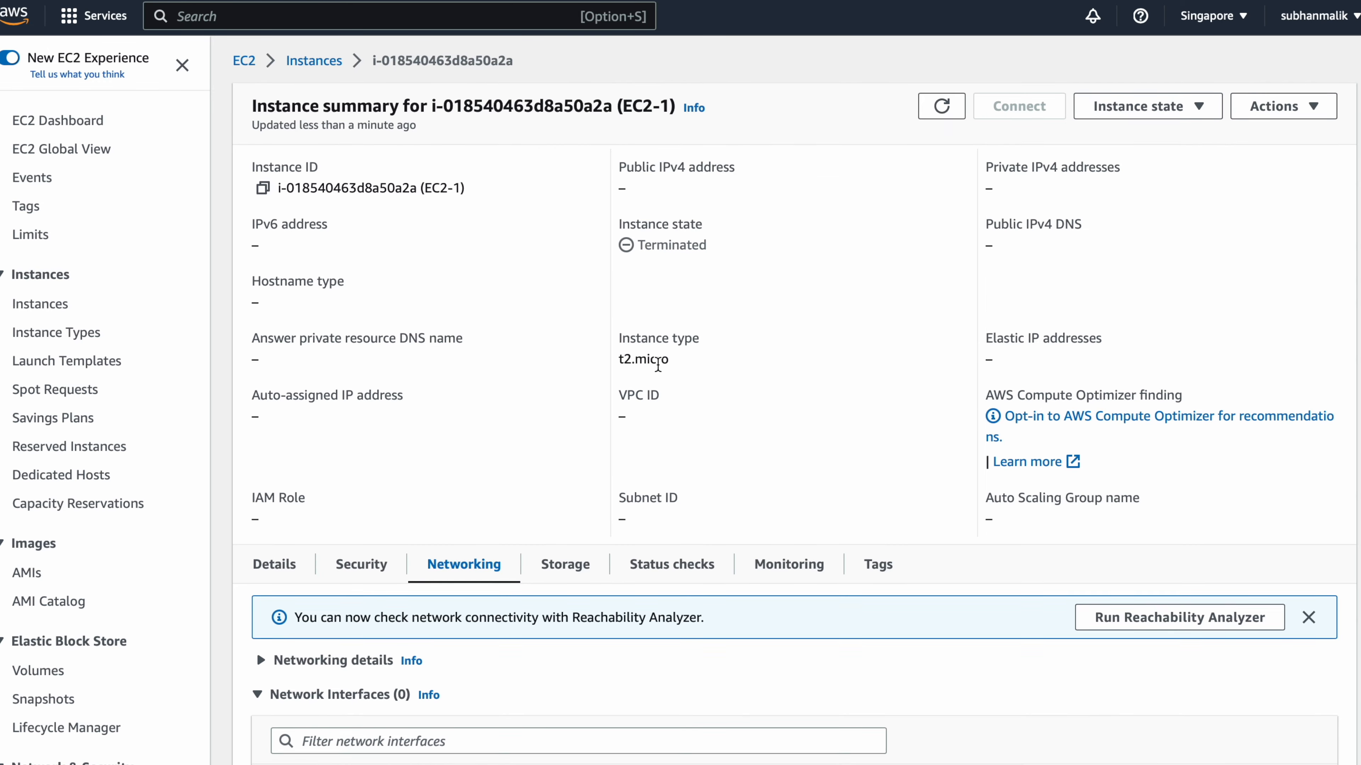
scroll(653, 361, down, 6)
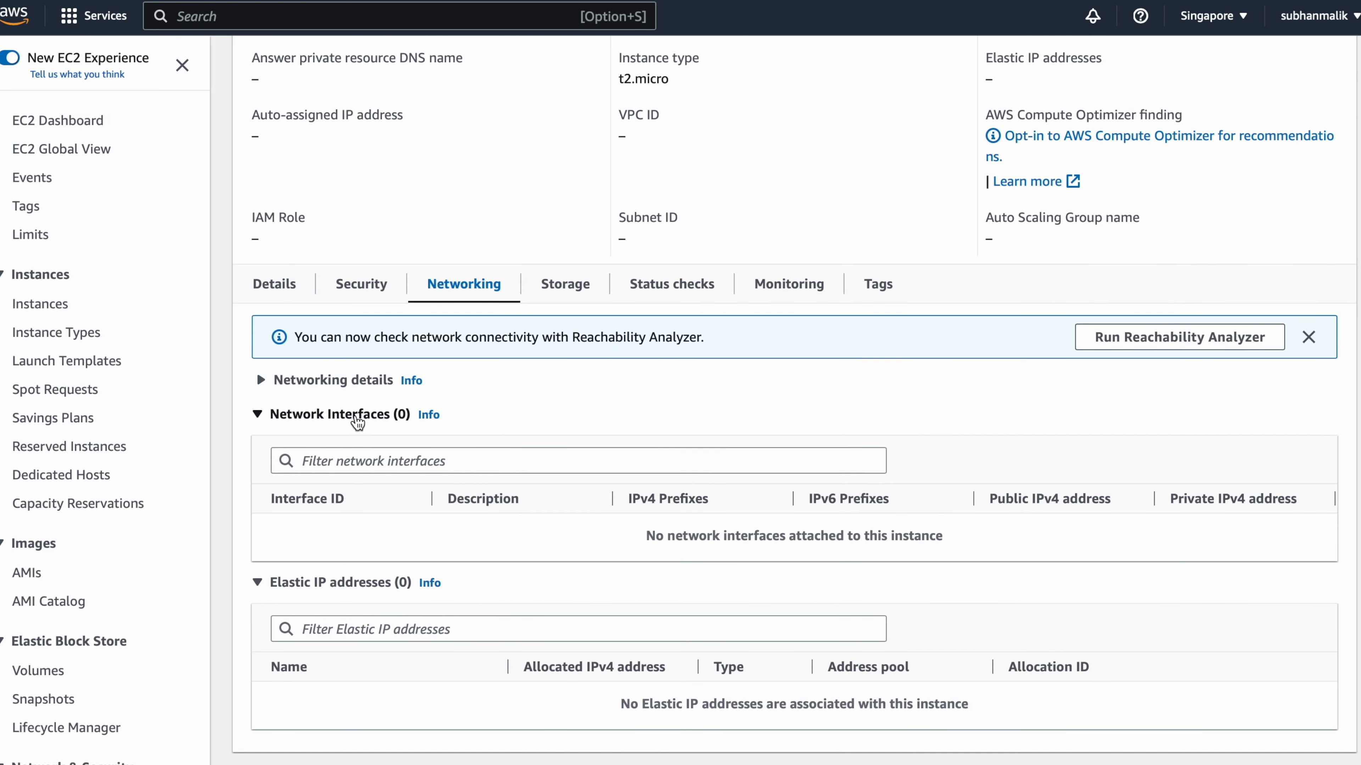
click(356, 423)
click(332, 555)
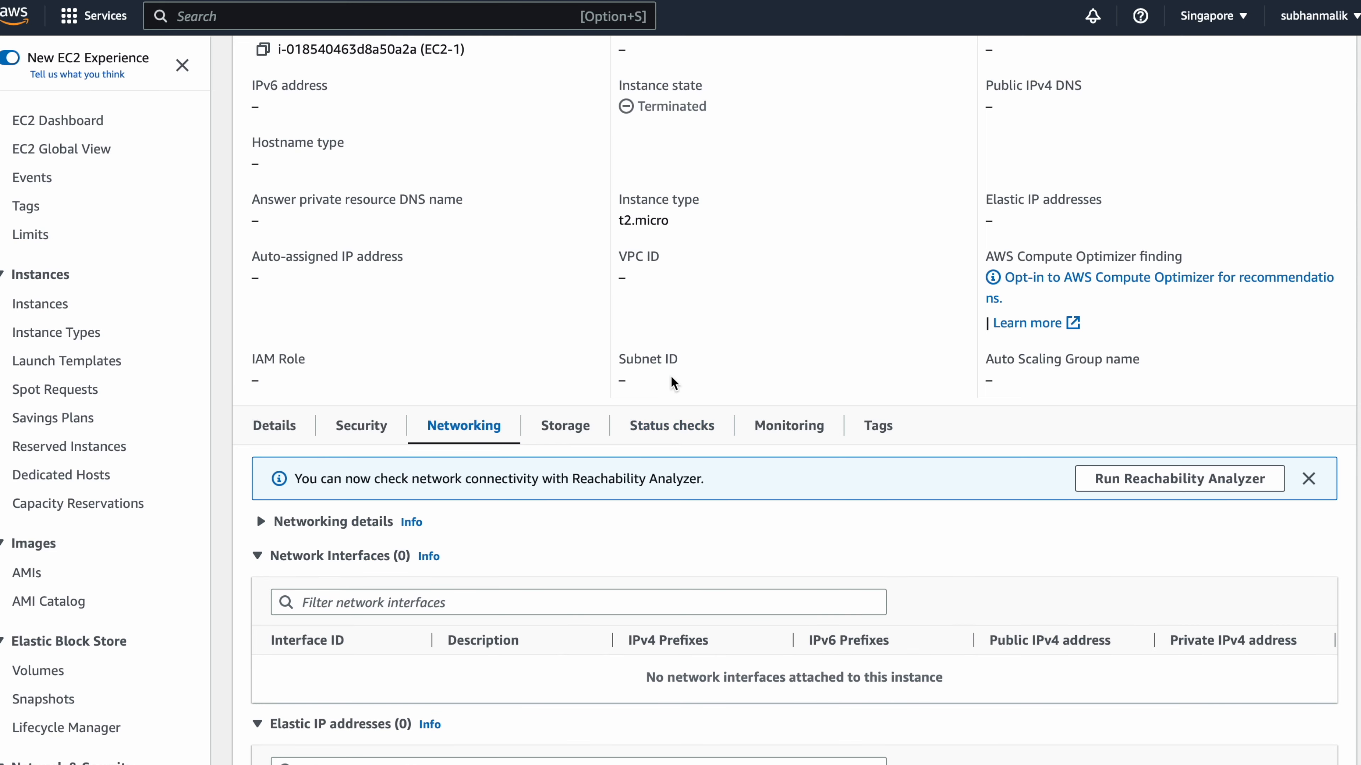
scroll(670, 402, down, 3)
scroll(750, 294, up, 6)
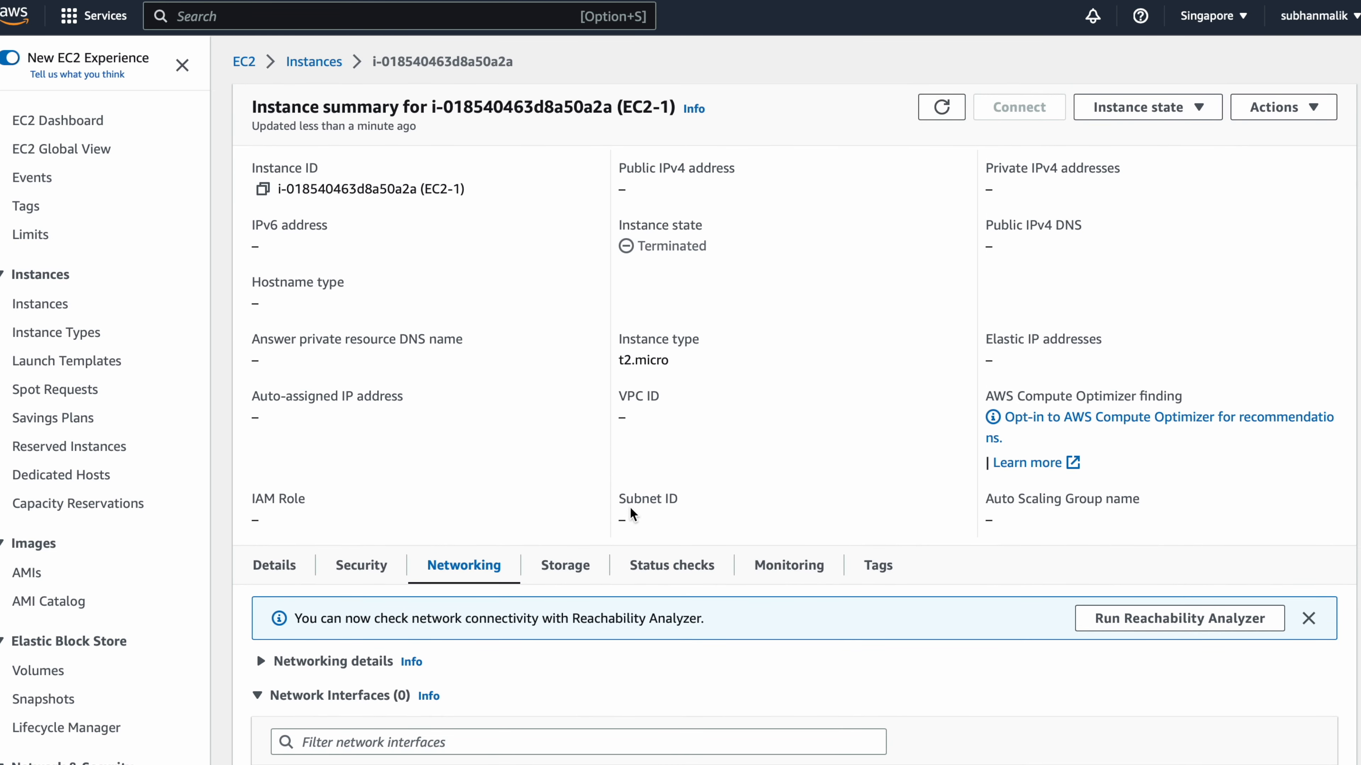
scroll(387, 399, down, 5)
click(383, 414)
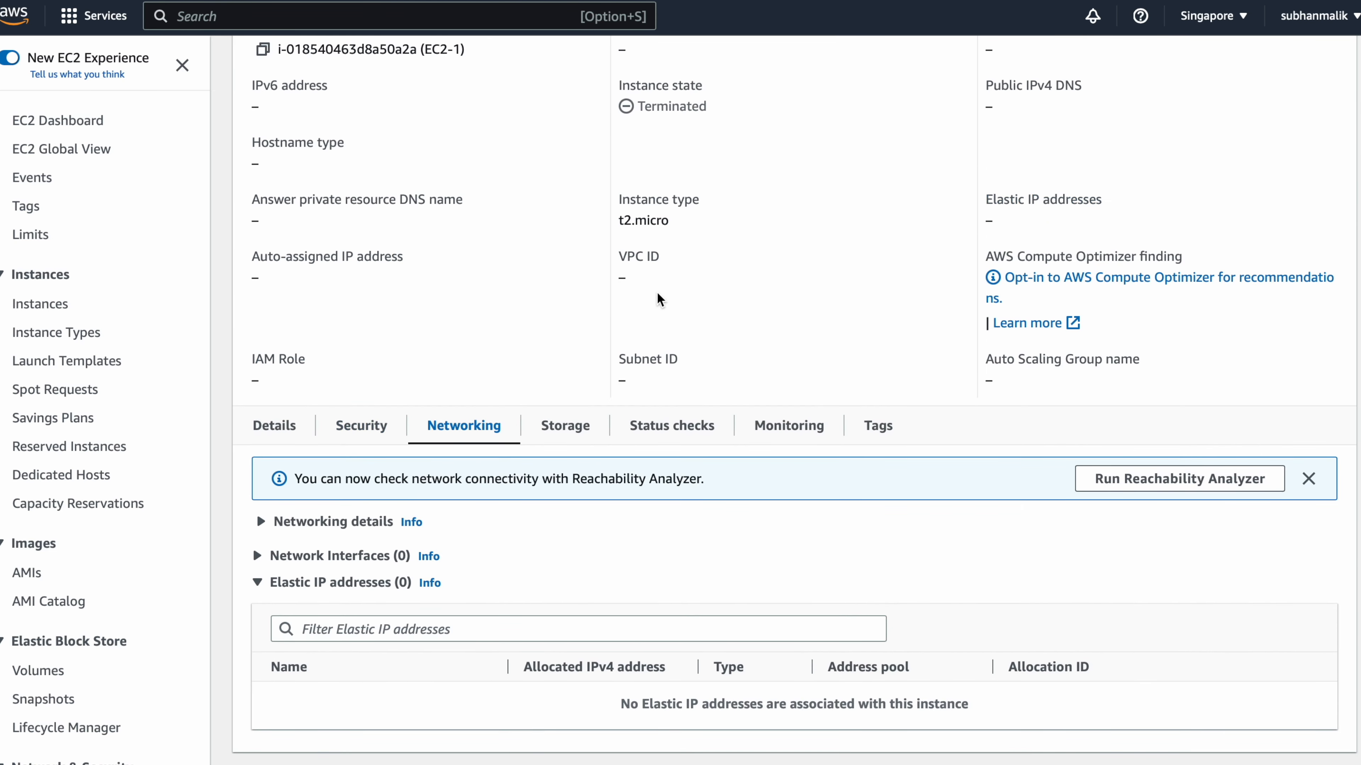
click(360, 570)
scroll(375, 568, up, 3)
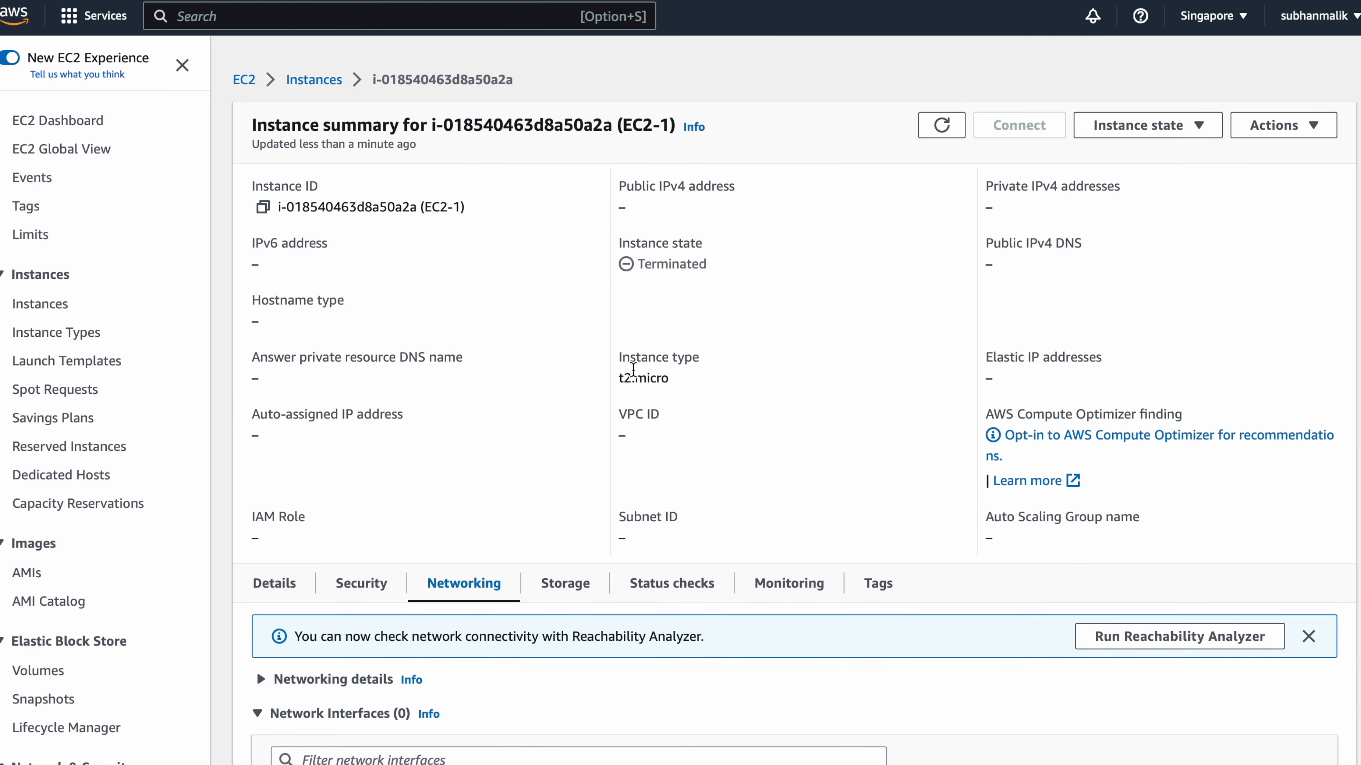
click(942, 109)
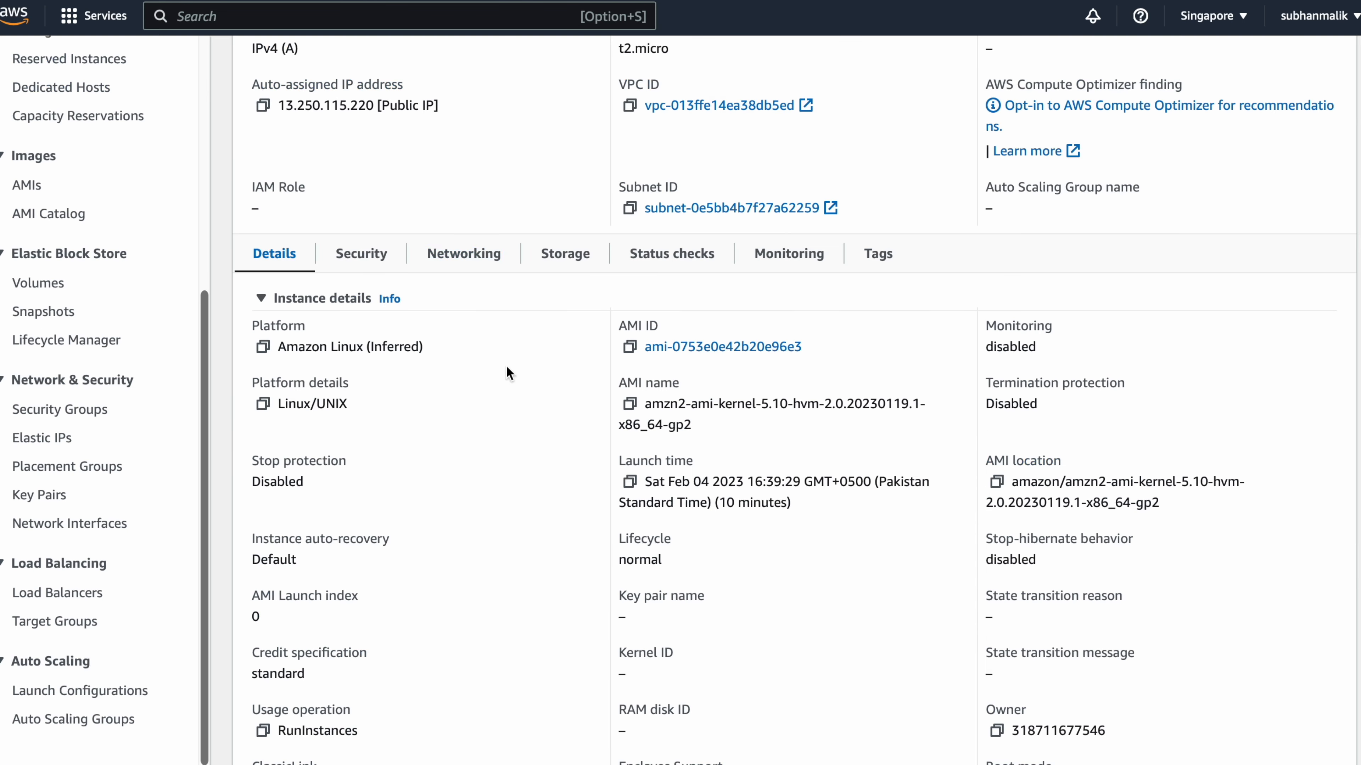
- Examine the networking information of instance i-0d94f2b0594e00e88, comparing its attached network interfaces with the IP addresses in the instance summary
click(486, 262)
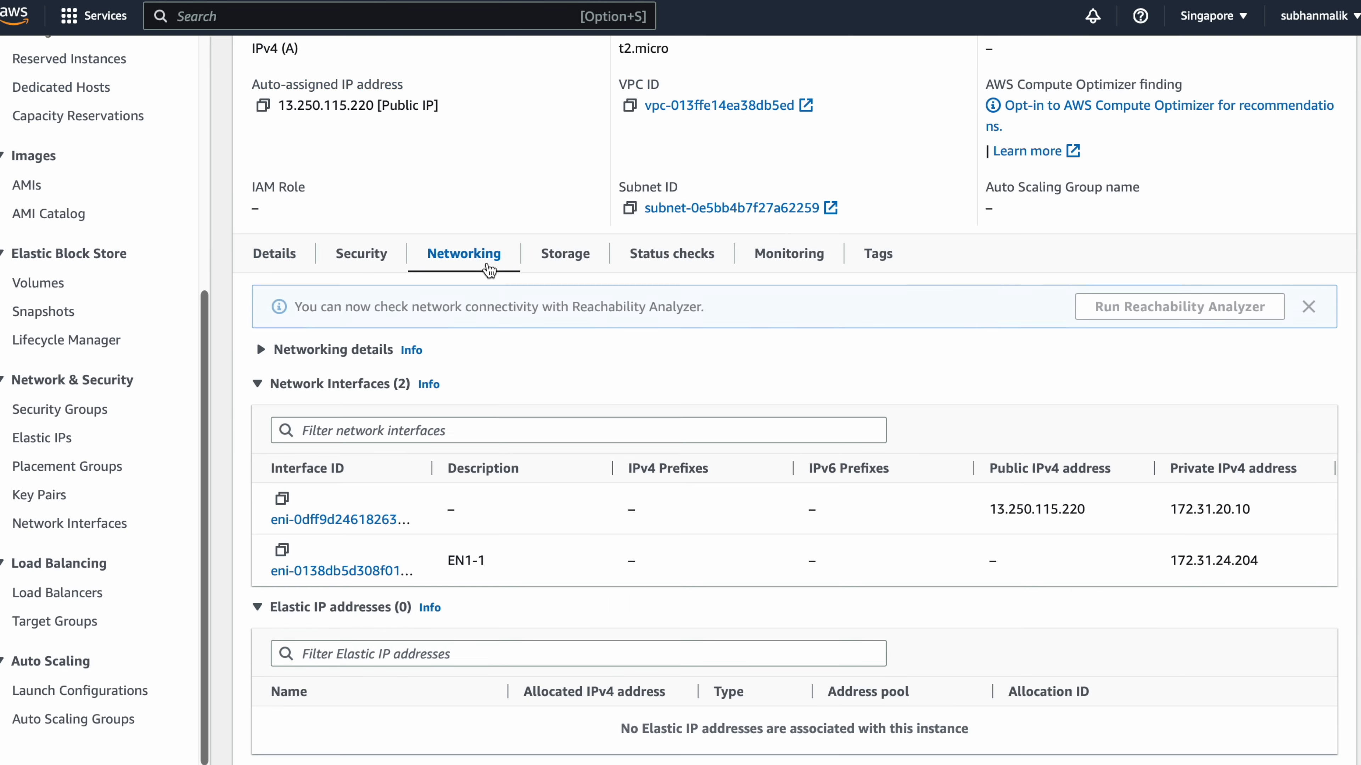
scroll(492, 418, down, 1)
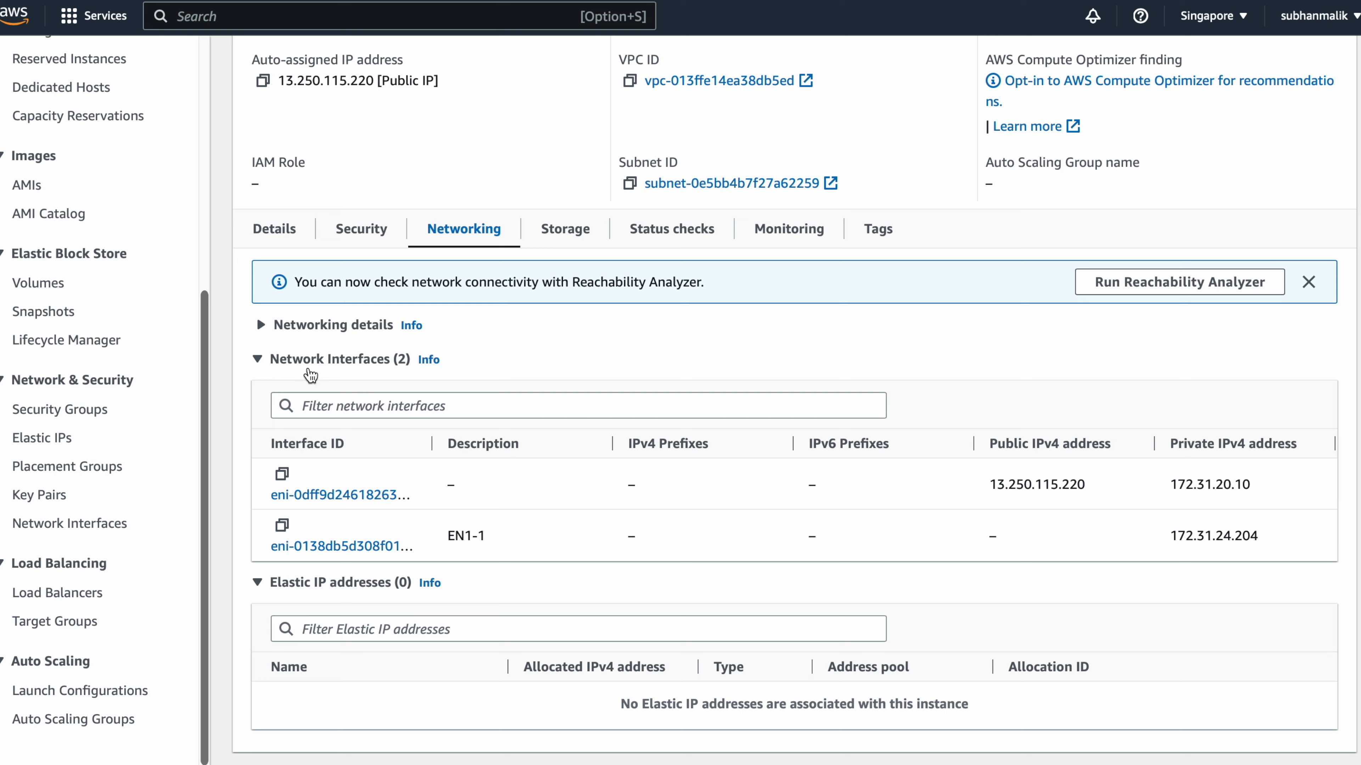
scroll(488, 316, up, 10)
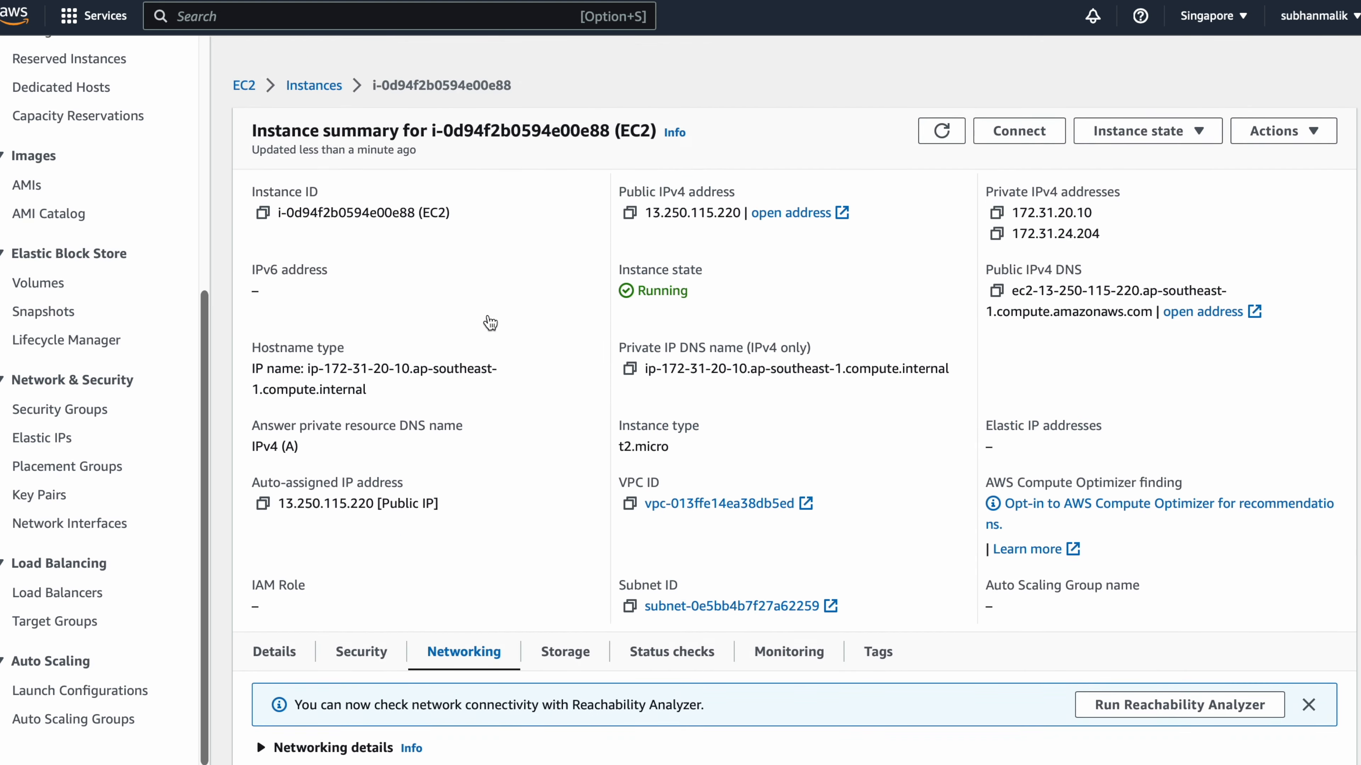
scroll(488, 317, down, 7)
scroll(488, 316, up, 4)
scroll(487, 313, down, 5)
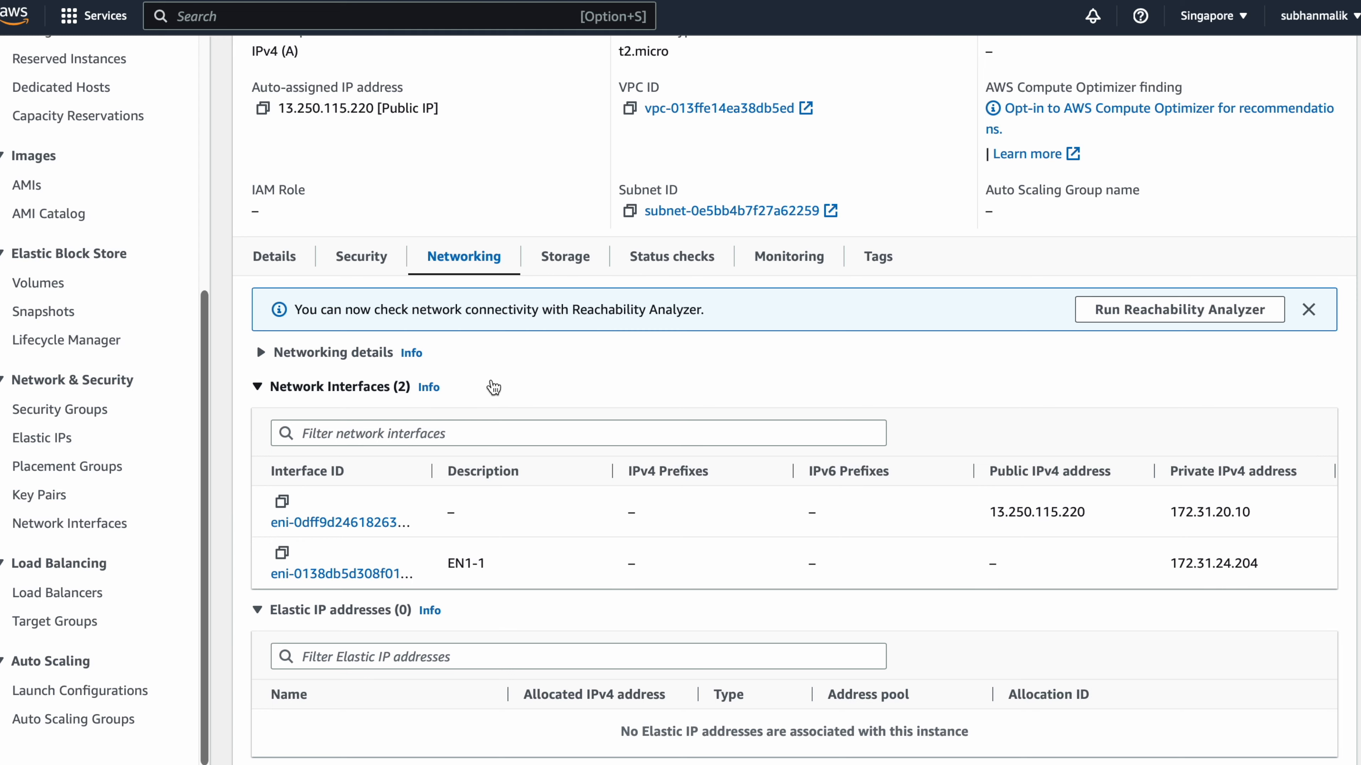
scroll(490, 387, up, 5)
scroll(492, 389, down, 5)
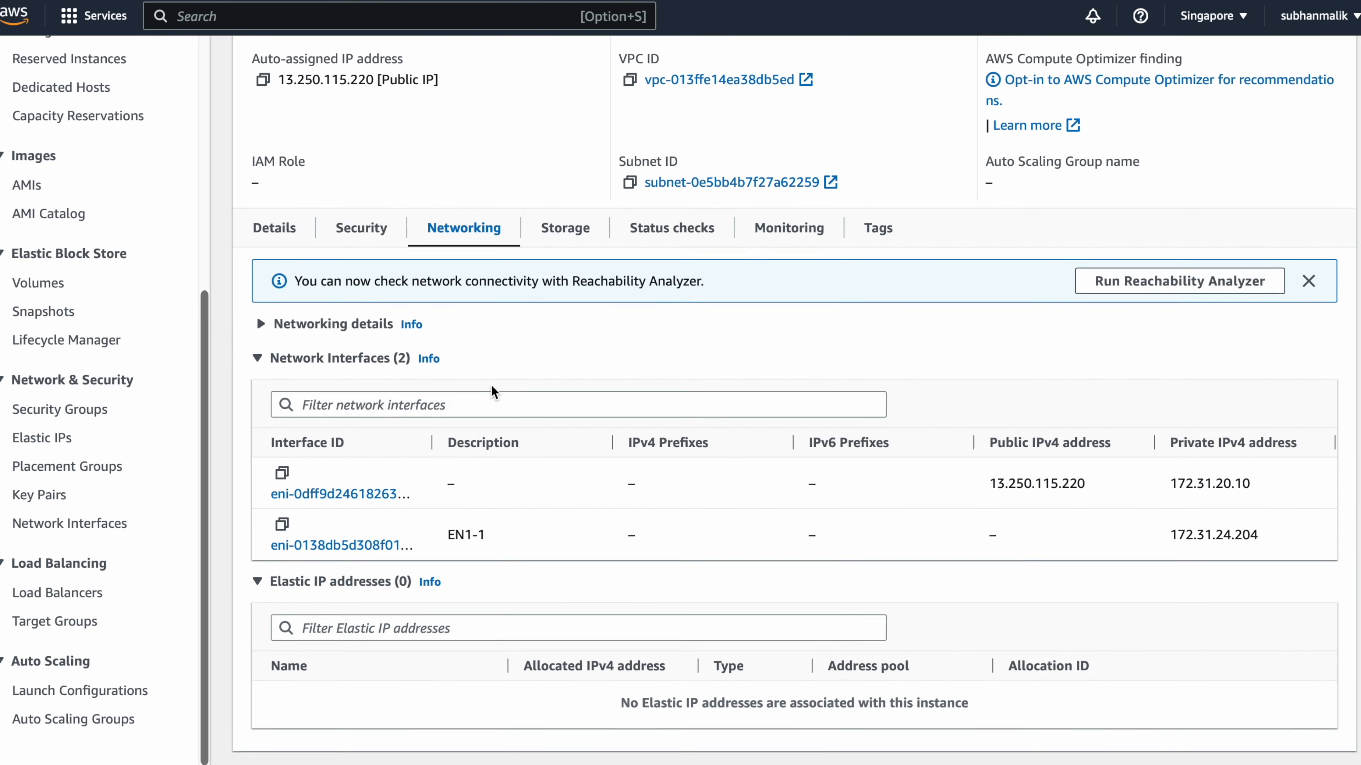
scroll(492, 389, up, 5)
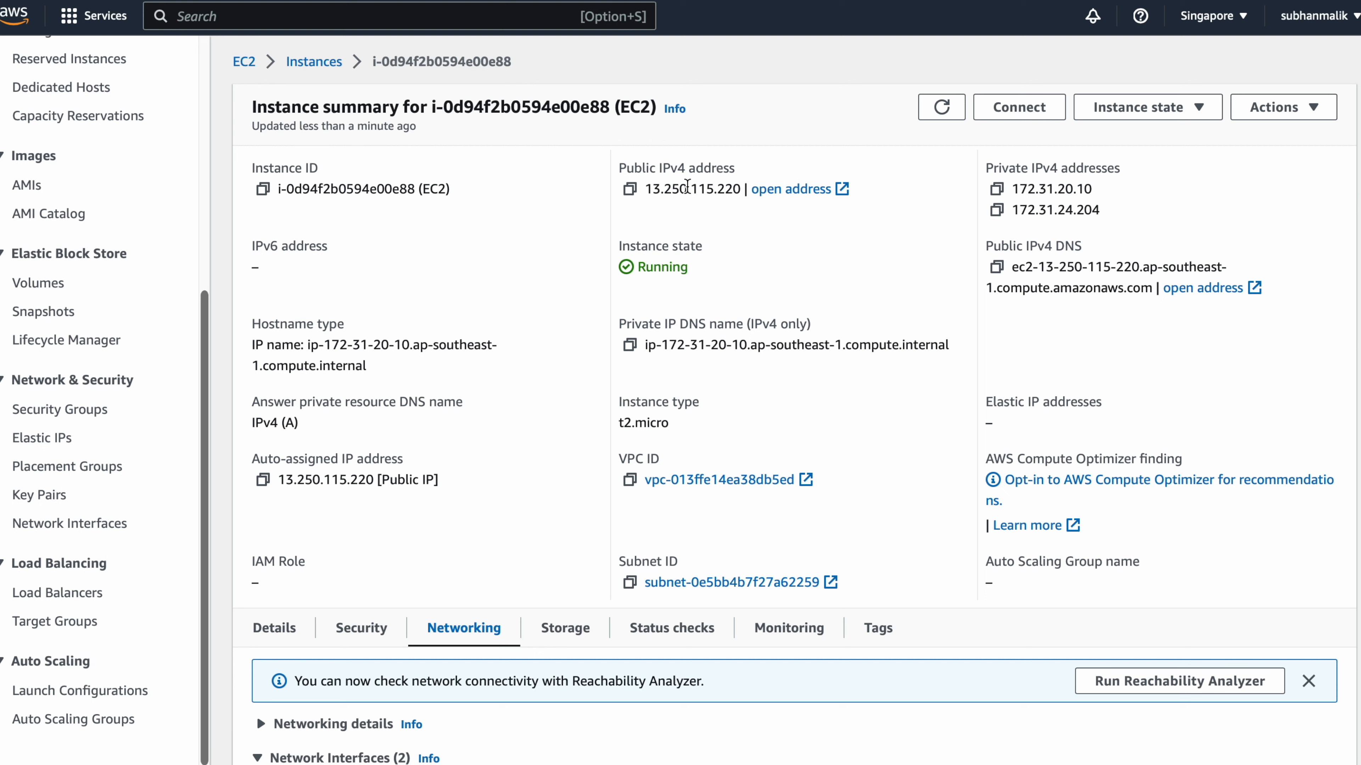